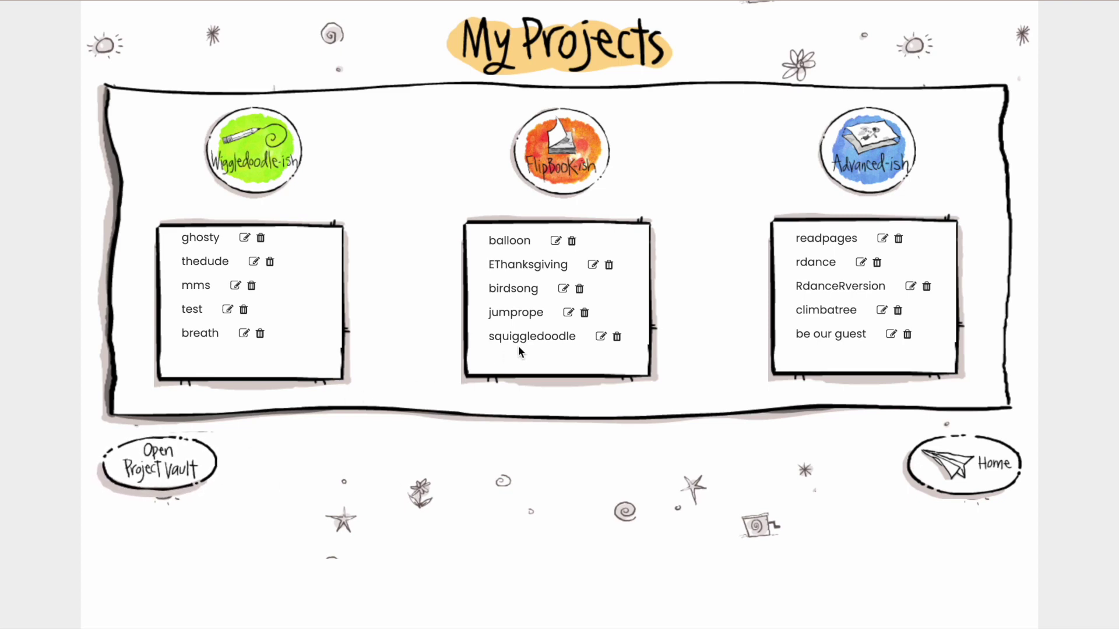
# Open the older FlipBook-ish project with the four-frame red-dress girl animation.
pyautogui.scroll(-10, 562, 300)
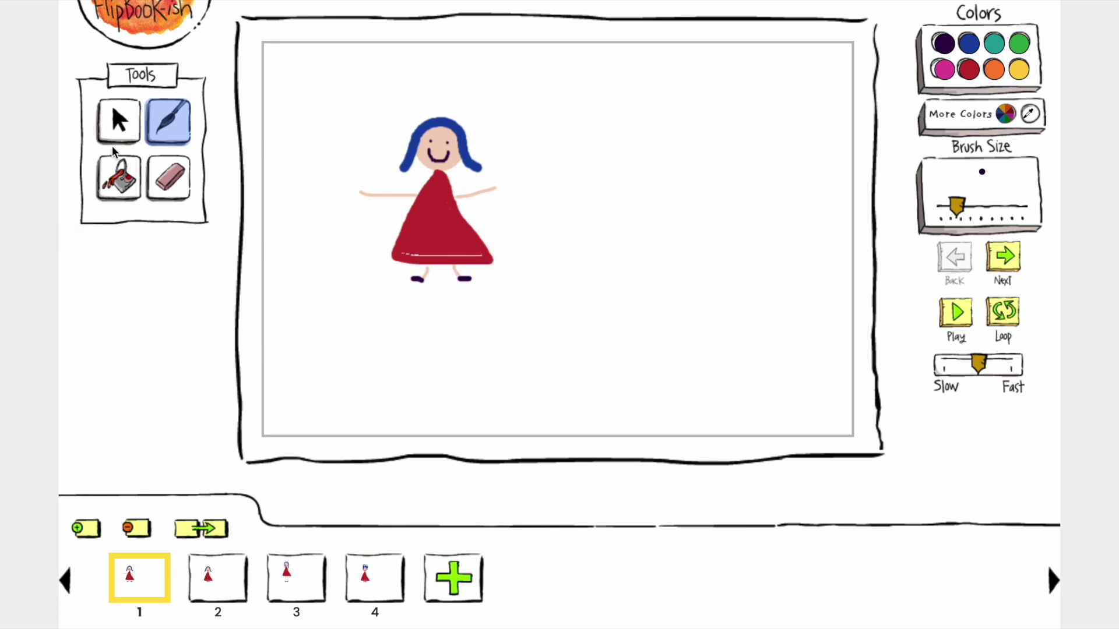
# With the Select tool, scale up the frame 1 girl and move her to the canvas centre.
pyautogui.click(118, 125)
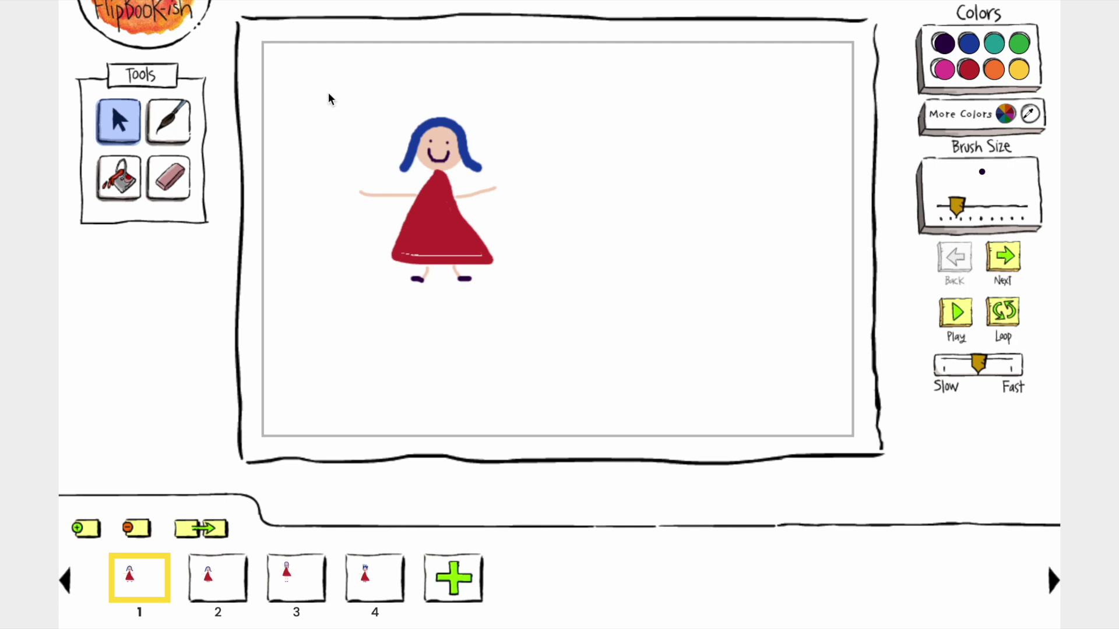
pyautogui.moveTo(327, 94); pyautogui.dragTo(605, 347)
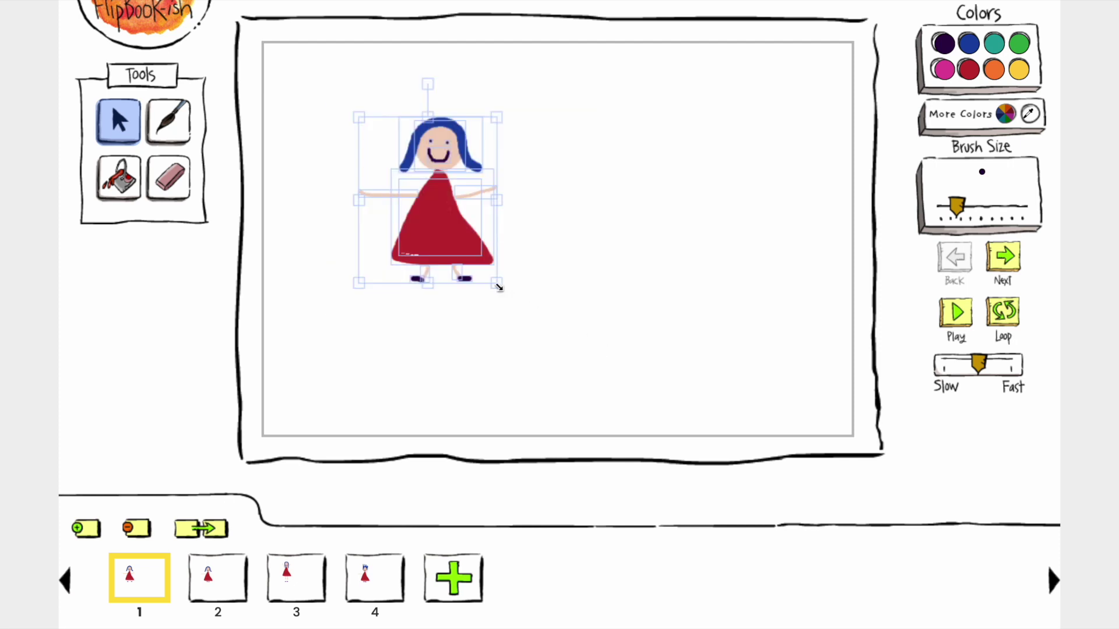
pyautogui.moveTo(499, 287)
pyautogui.mouseDown()
pyautogui.moveTo(582, 367)
pyautogui.moveTo(559, 343)
pyautogui.mouseUp()
pyautogui.moveTo(469, 282)
pyautogui.mouseDown()
pyautogui.moveTo(614, 345)
pyautogui.moveTo(573, 377)
pyautogui.mouseUp()
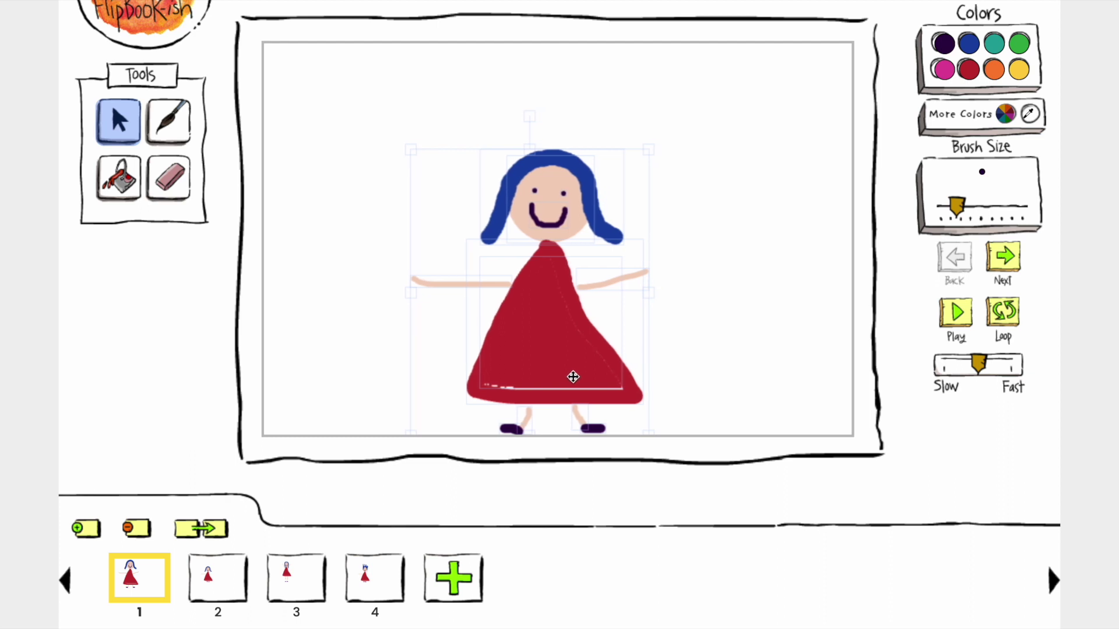
# Go to frame 2 and scale up the girl drawing.
pyautogui.click(204, 583)
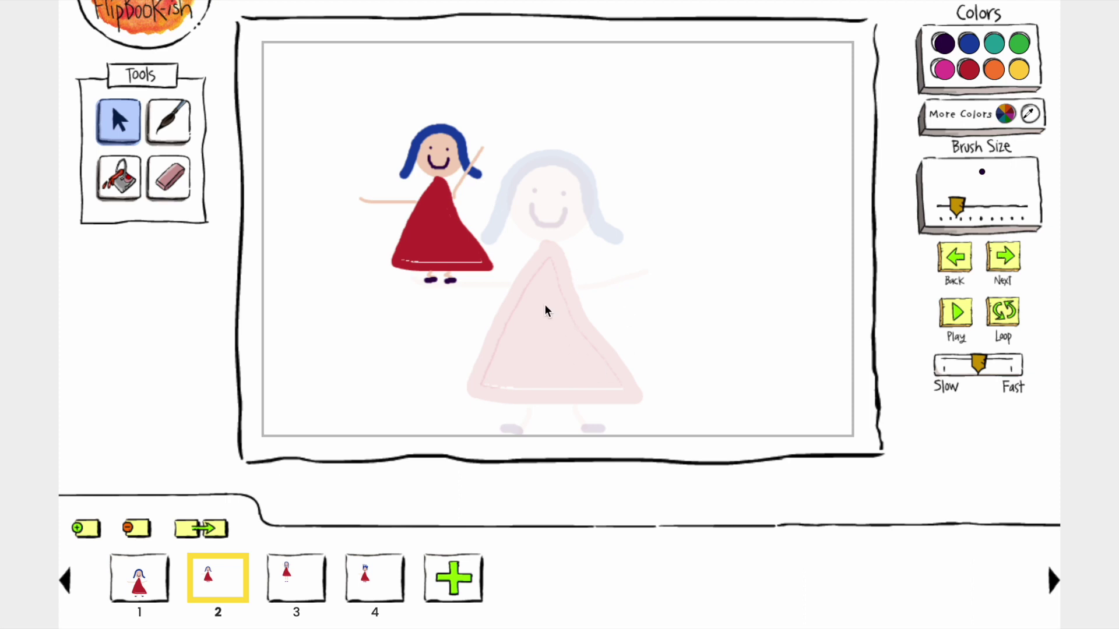
pyautogui.moveTo(330, 97); pyautogui.dragTo(558, 328)
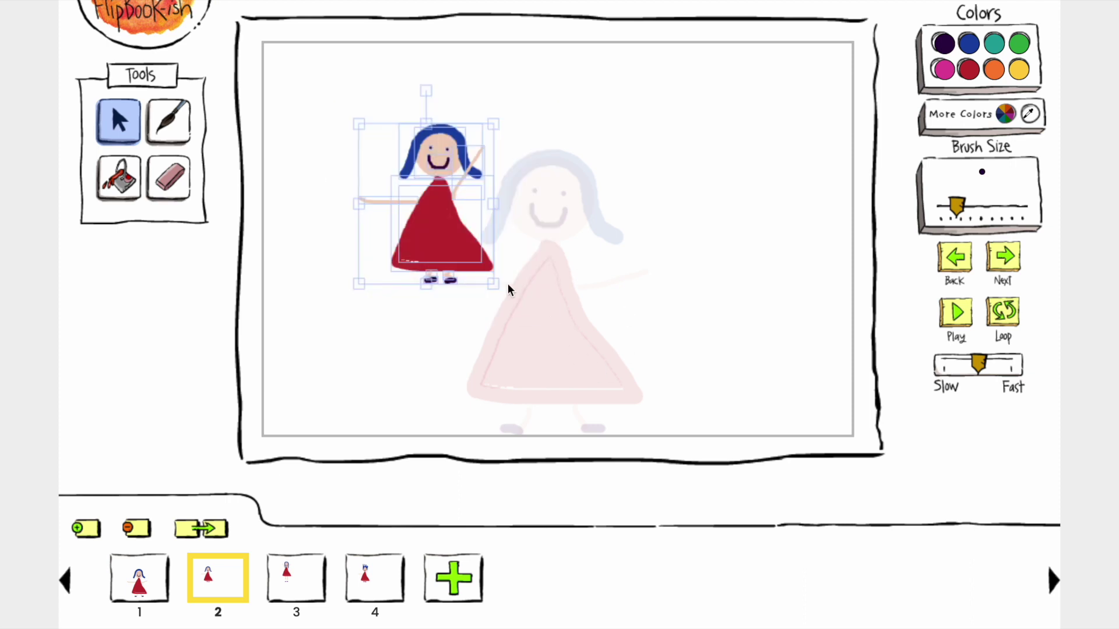
pyautogui.moveTo(494, 284)
pyautogui.mouseDown()
pyautogui.moveTo(589, 369)
pyautogui.moveTo(548, 342)
pyautogui.mouseUp()
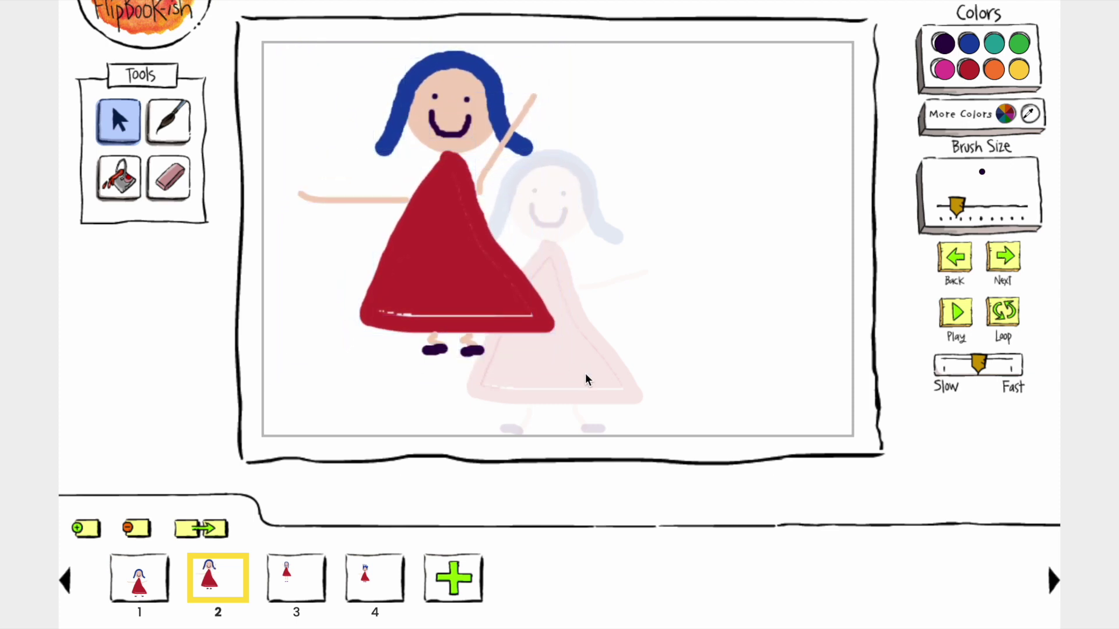
# Move and slightly shrink frame 2's girl to line up with frame 1's onion skin.
pyautogui.moveTo(309, 48)
pyautogui.mouseDown()
pyautogui.moveTo(442, 161)
pyautogui.moveTo(618, 400)
pyautogui.mouseUp()
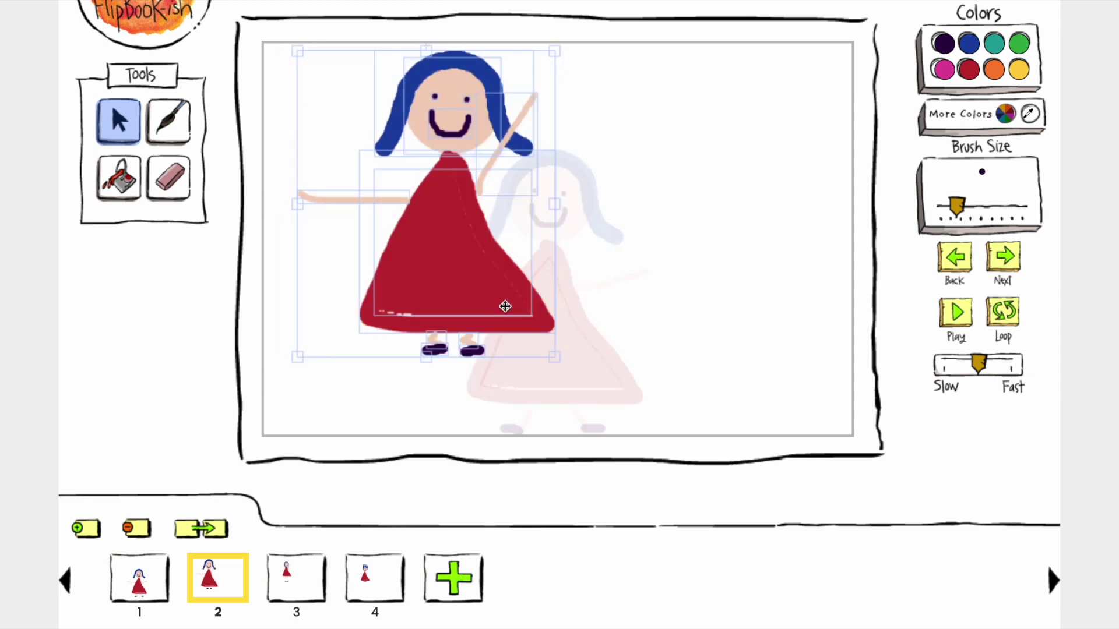
pyautogui.moveTo(505, 306)
pyautogui.mouseDown()
pyautogui.moveTo(466, 329)
pyautogui.moveTo(547, 390)
pyautogui.moveTo(564, 385)
pyautogui.moveTo(566, 366)
pyautogui.mouseUp()
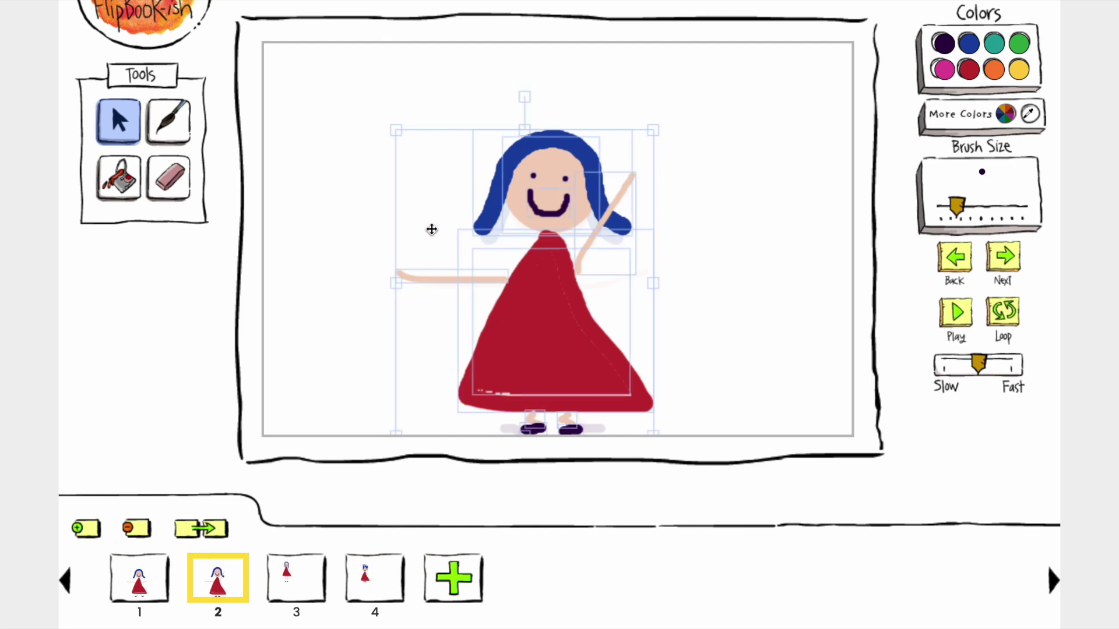
pyautogui.moveTo(393, 129); pyautogui.dragTo(403, 142)
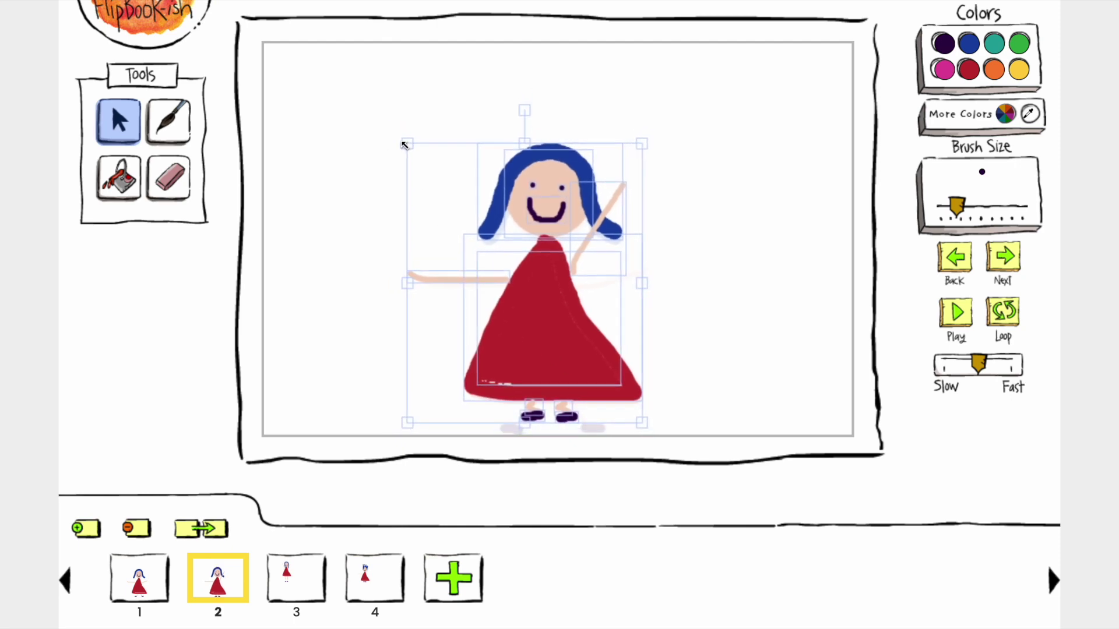
pyautogui.moveTo(539, 210)
pyautogui.mouseDown()
pyautogui.moveTo(540, 235)
pyautogui.moveTo(540, 222)
pyautogui.mouseUp()
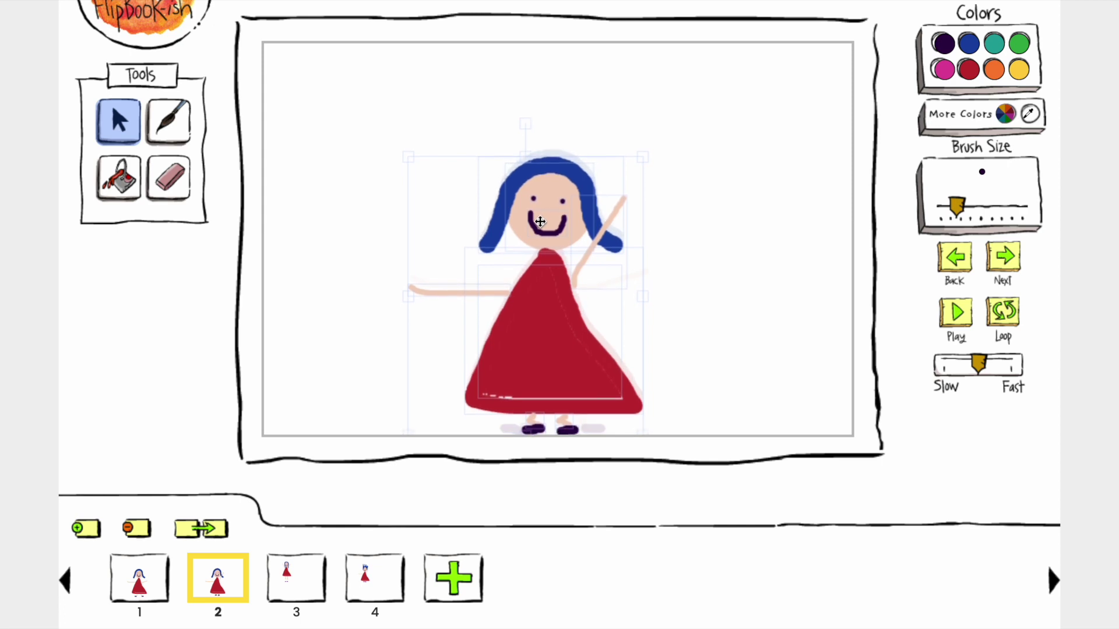
pyautogui.moveTo(540, 221); pyautogui.dragTo(540, 221)
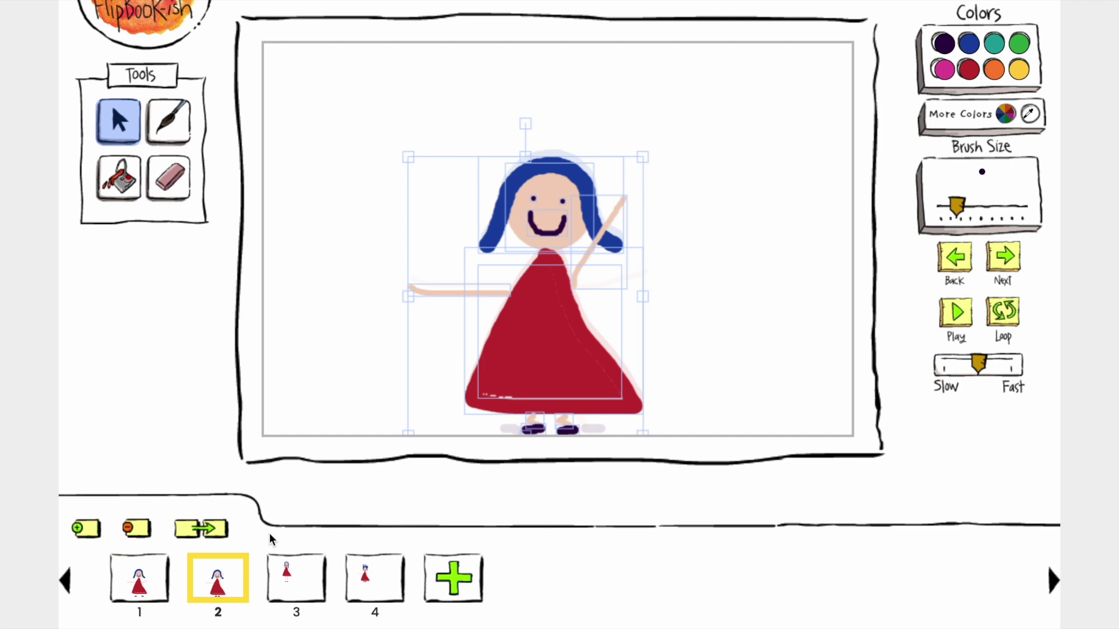
# Scale up the arms-up girl on frame 3 and centre her over frame 2's figure.
pyautogui.click(290, 591)
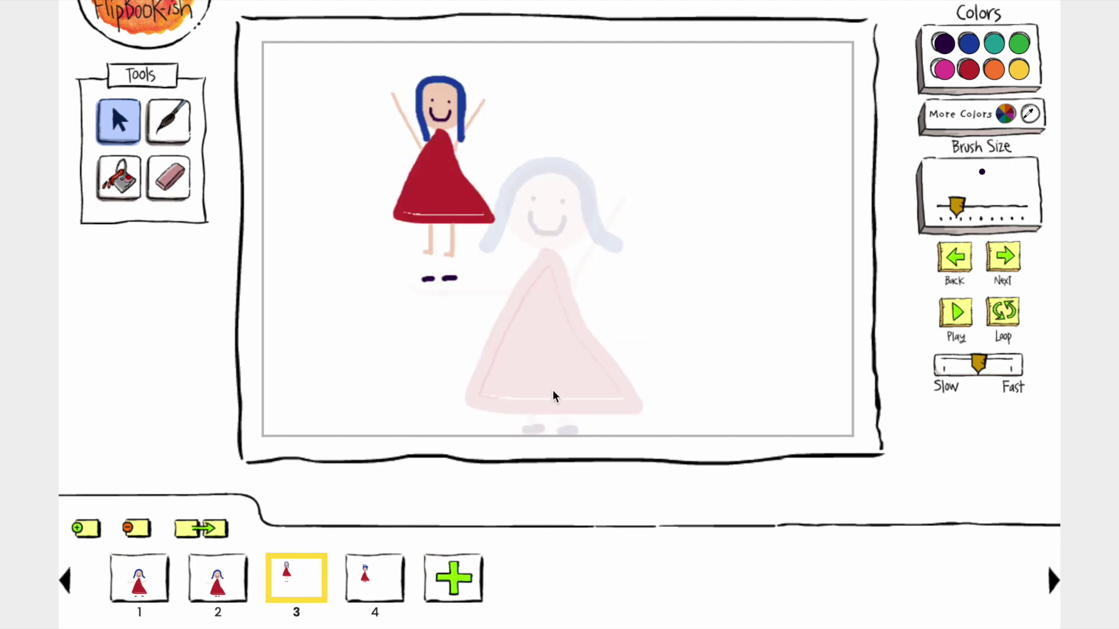
pyautogui.moveTo(524, 327); pyautogui.dragTo(294, 50)
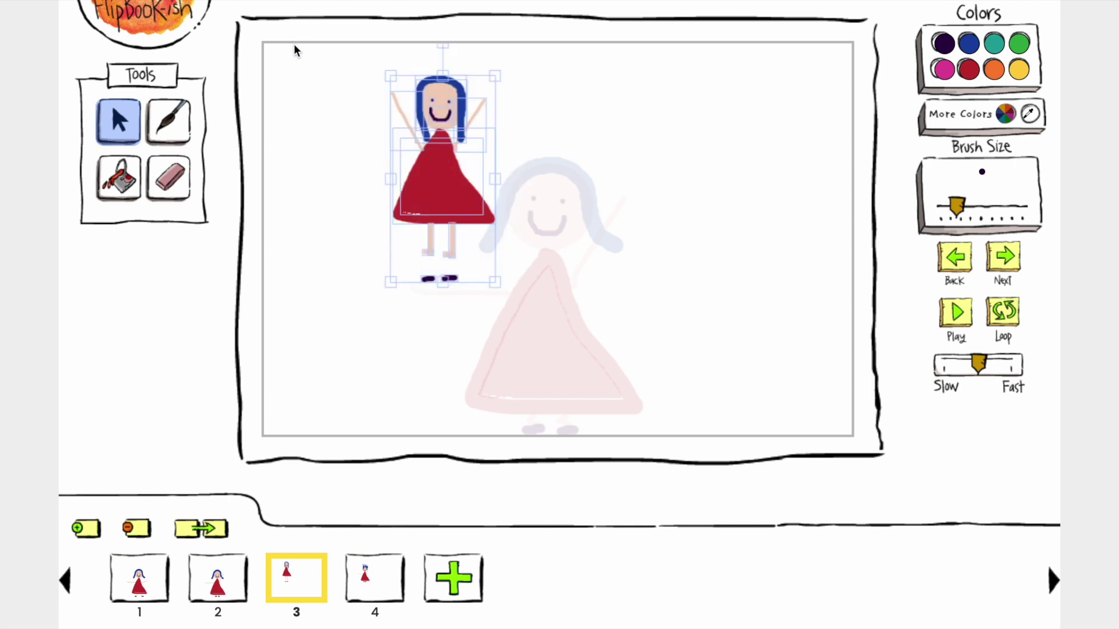
pyautogui.moveTo(498, 282); pyautogui.dragTo(567, 347)
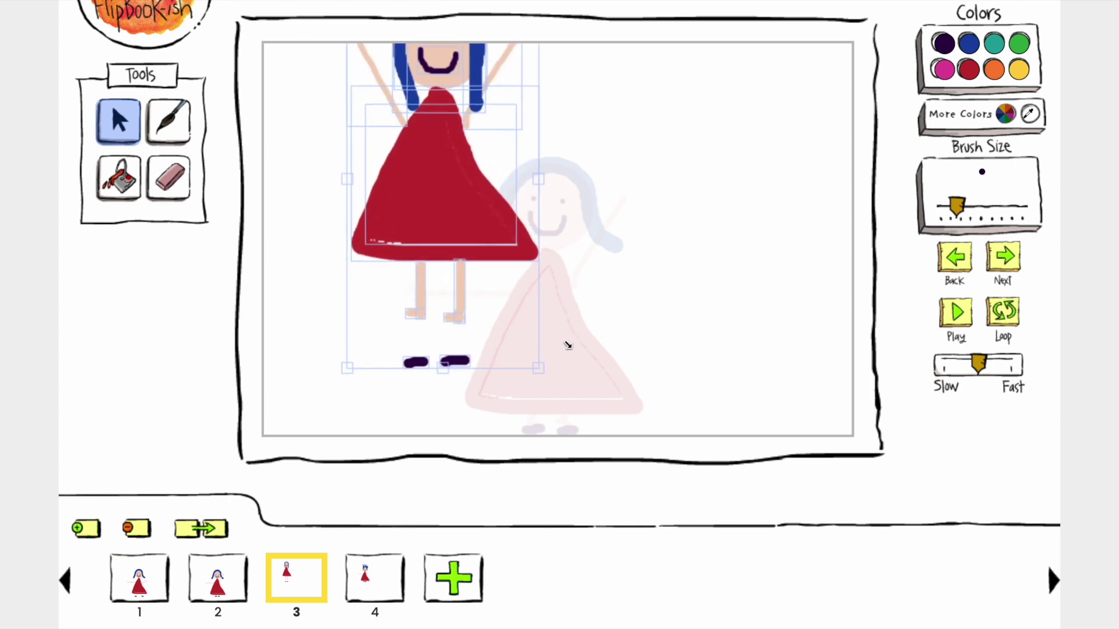
pyautogui.moveTo(458, 246); pyautogui.dragTo(572, 312)
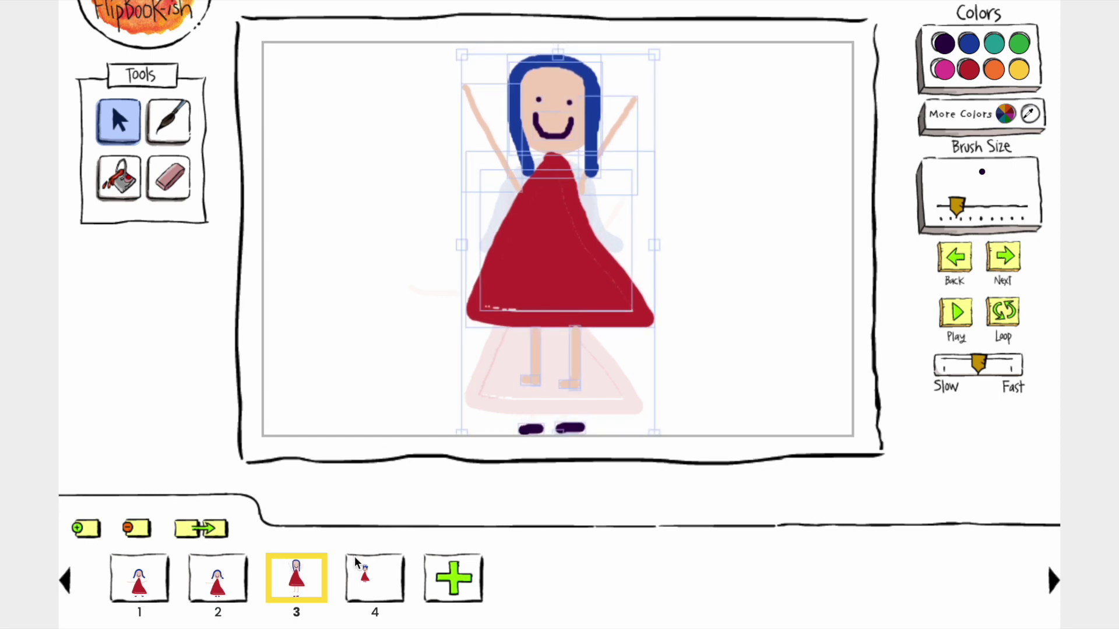
# Scale up frame 4's spiky-haired girl and align her with frame 3's onion skin.
pyautogui.click(358, 587)
pyautogui.moveTo(515, 331); pyautogui.dragTo(313, 51)
pyautogui.moveTo(492, 280); pyautogui.dragTo(566, 367)
pyautogui.moveTo(444, 284); pyautogui.dragTo(461, 300)
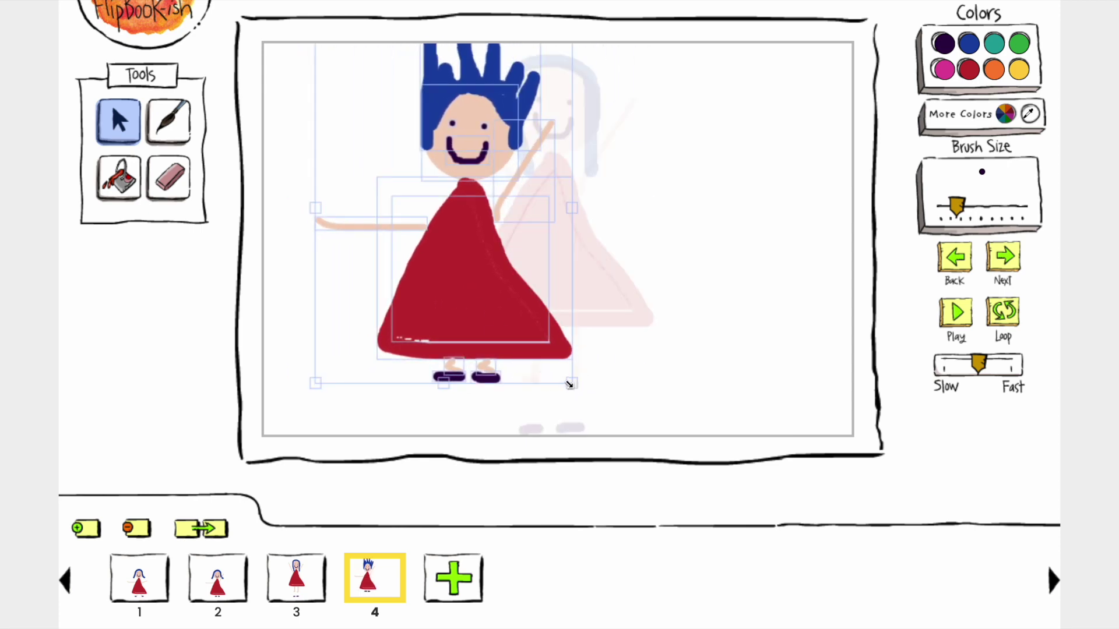
pyautogui.moveTo(569, 385); pyautogui.dragTo(561, 378)
pyautogui.moveTo(469, 320); pyautogui.dragTo(557, 384)
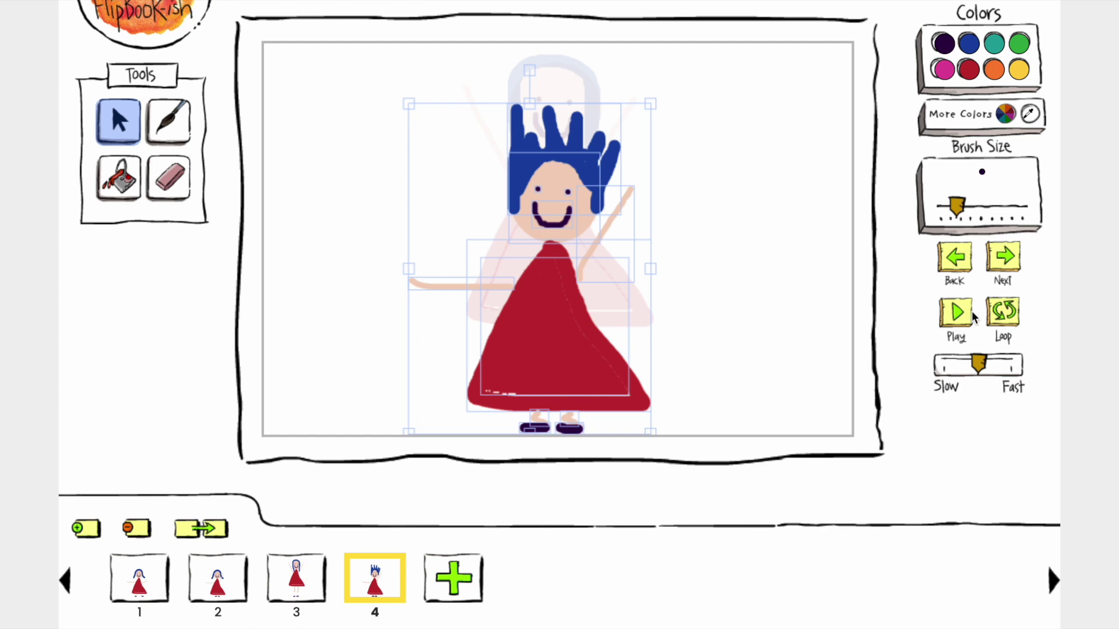
# Loop-play the four resized frames, then pause playback.
pyautogui.click(997, 322)
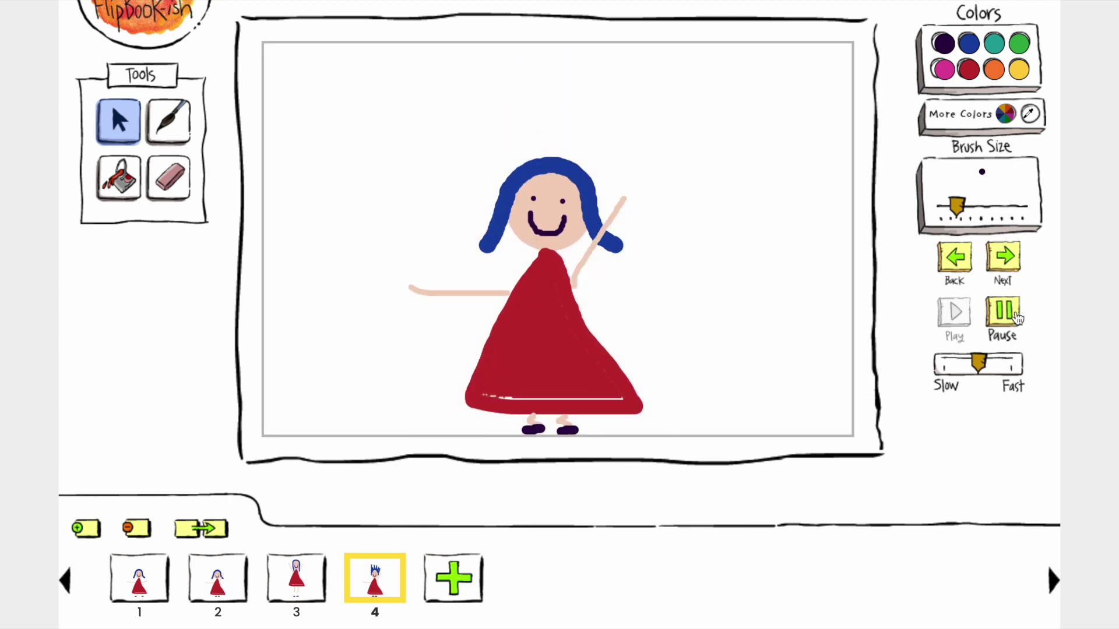
pyautogui.click(1003, 312)
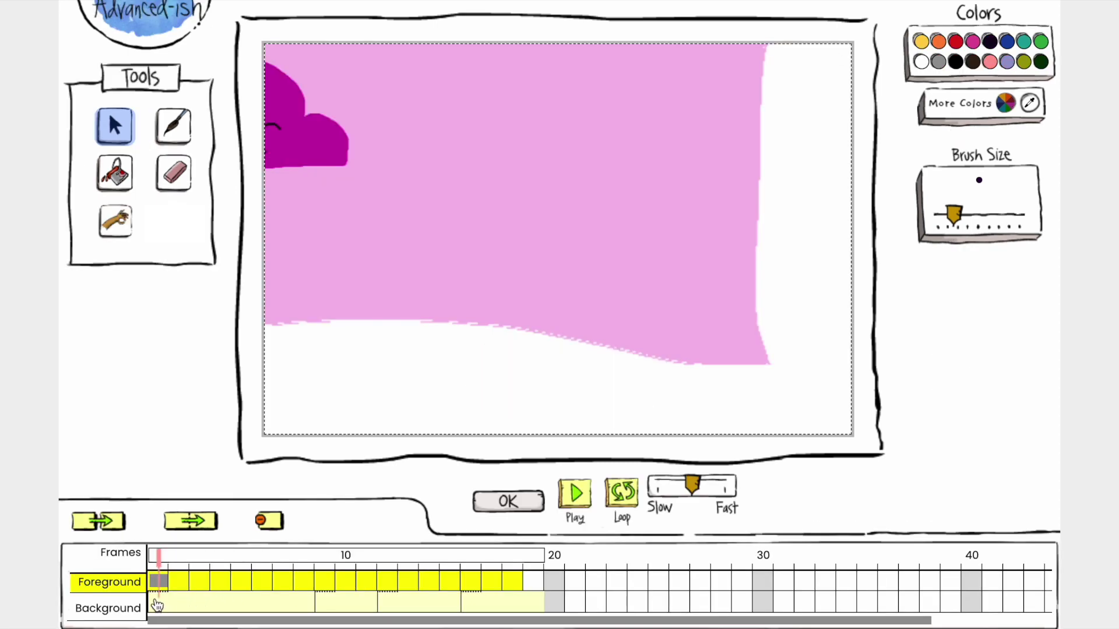
# Stretch the pink shape on the first Background keyframe to cover the whole canvas.
pyautogui.click(153, 606)
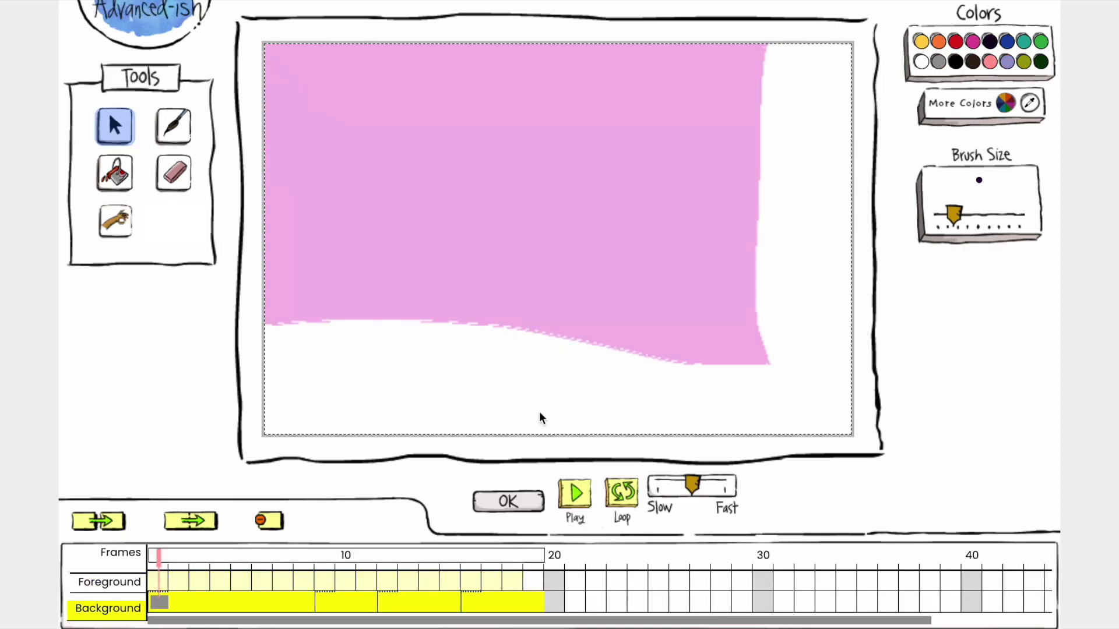
pyautogui.click(353, 170)
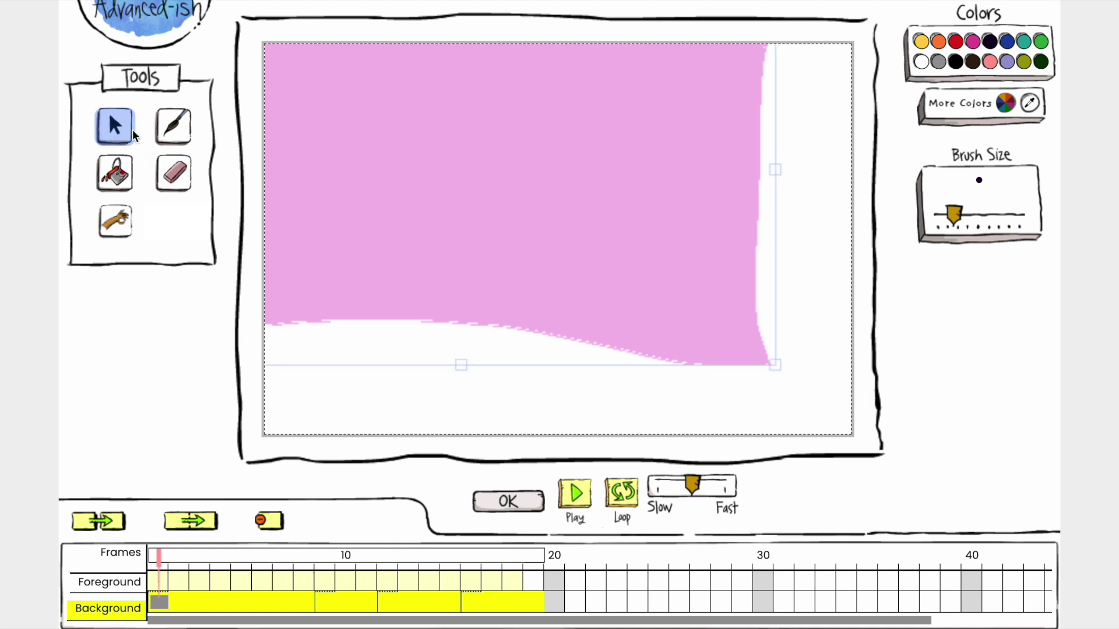
pyautogui.moveTo(776, 367); pyautogui.dragTo(869, 462)
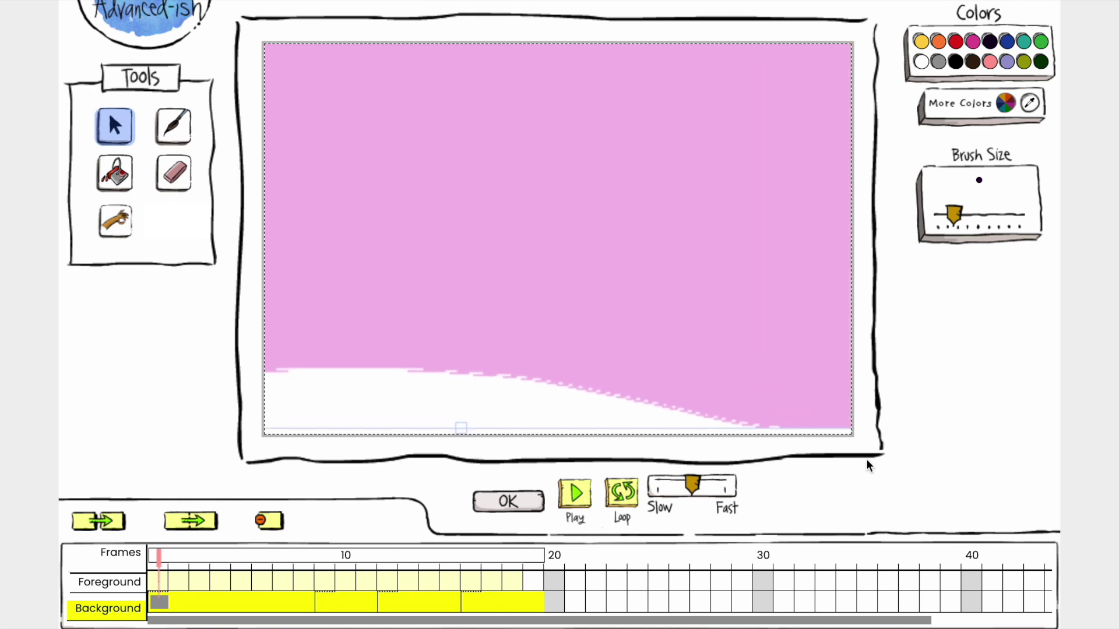
pyautogui.moveTo(404, 165); pyautogui.dragTo(465, 250)
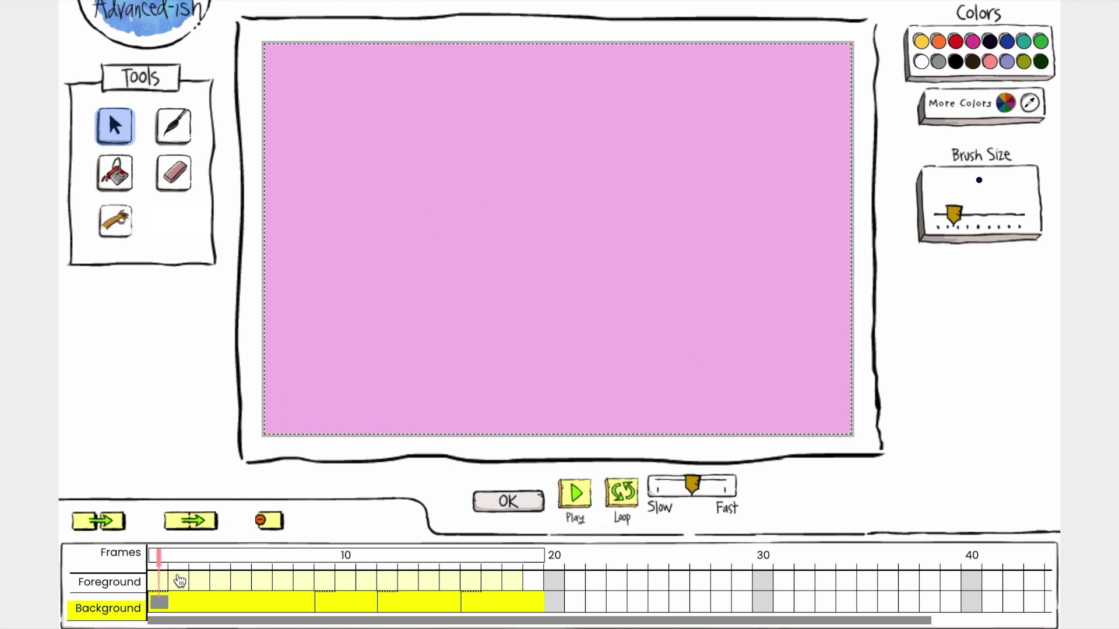
pyautogui.moveTo(180, 604); pyautogui.dragTo(324, 608)
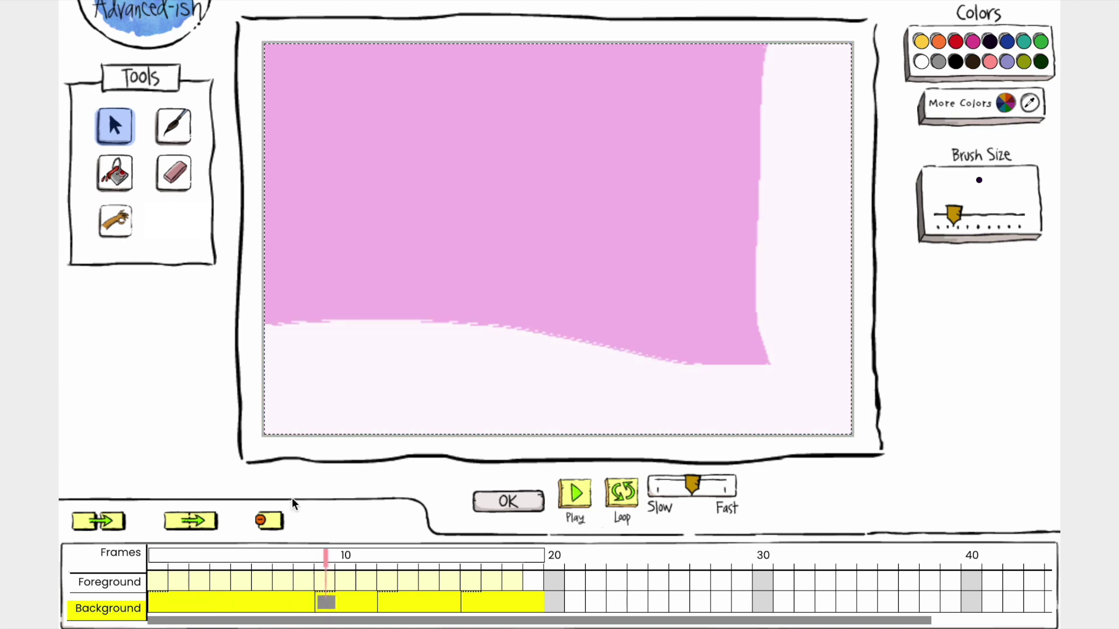
# Stretch the pink shape to fill the canvas on the second and third Background keyframes.
pyautogui.click(351, 219)
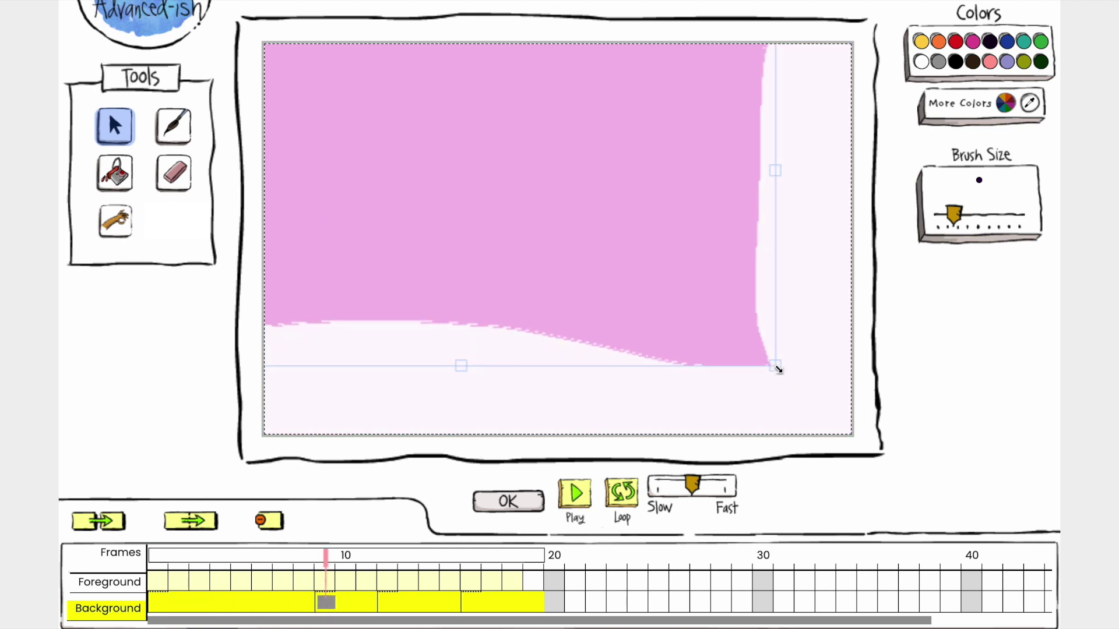
pyautogui.moveTo(779, 370); pyautogui.dragTo(829, 412)
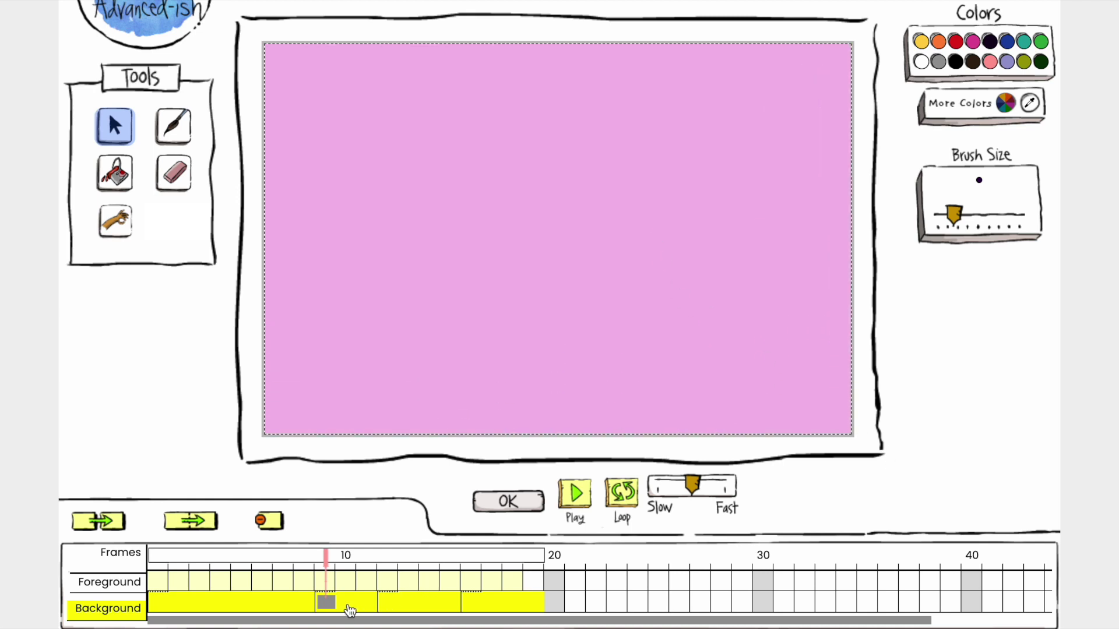
pyautogui.moveTo(348, 606); pyautogui.dragTo(386, 609)
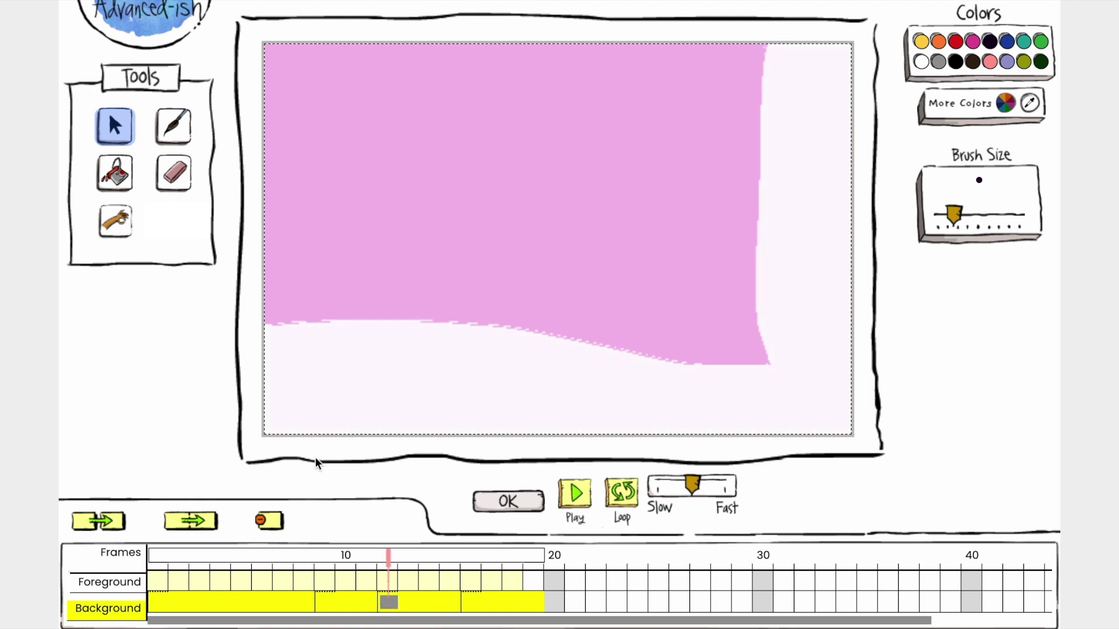
pyautogui.click(317, 181)
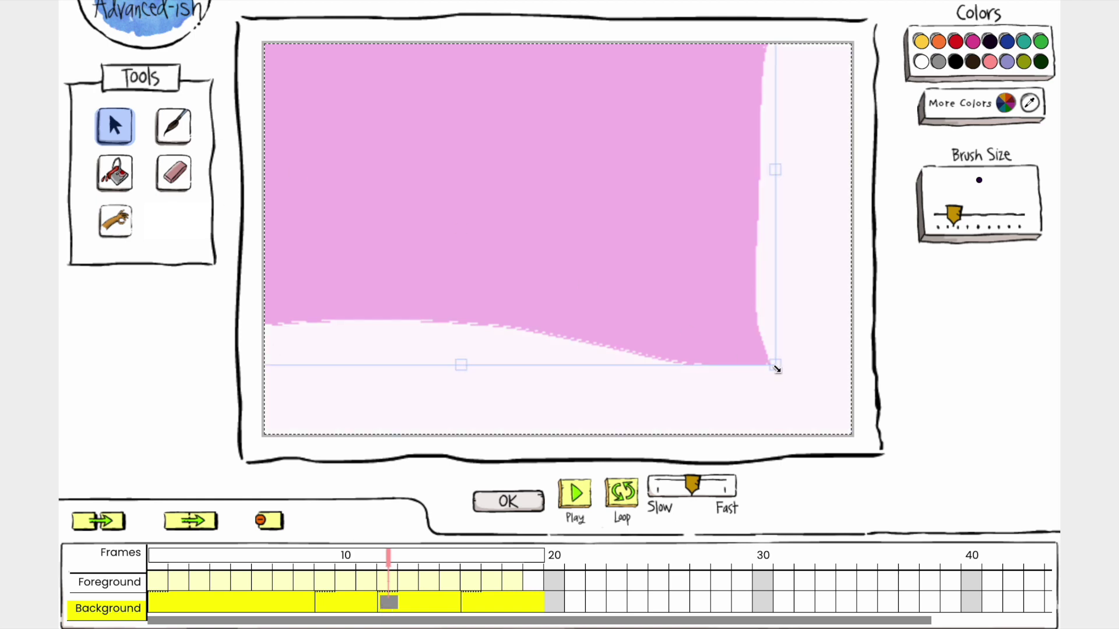
pyautogui.moveTo(777, 369); pyautogui.dragTo(877, 437)
pyautogui.moveTo(582, 194); pyautogui.dragTo(636, 290)
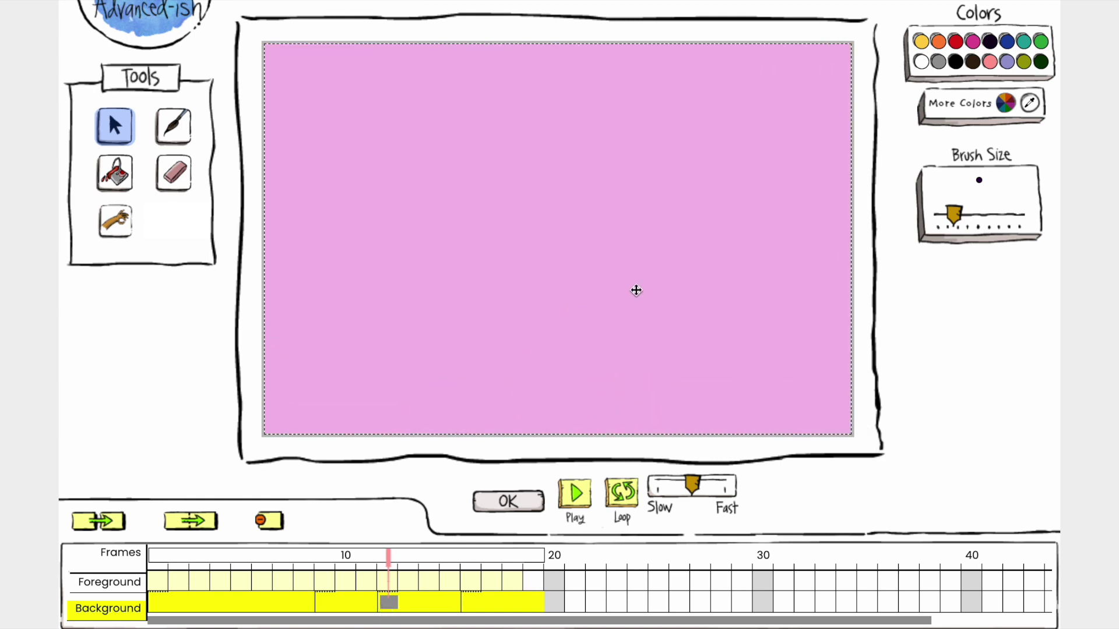
# Stretch the pink background on Background frame 16 to fill the canvas.
pyautogui.click(472, 604)
pyautogui.click(440, 217)
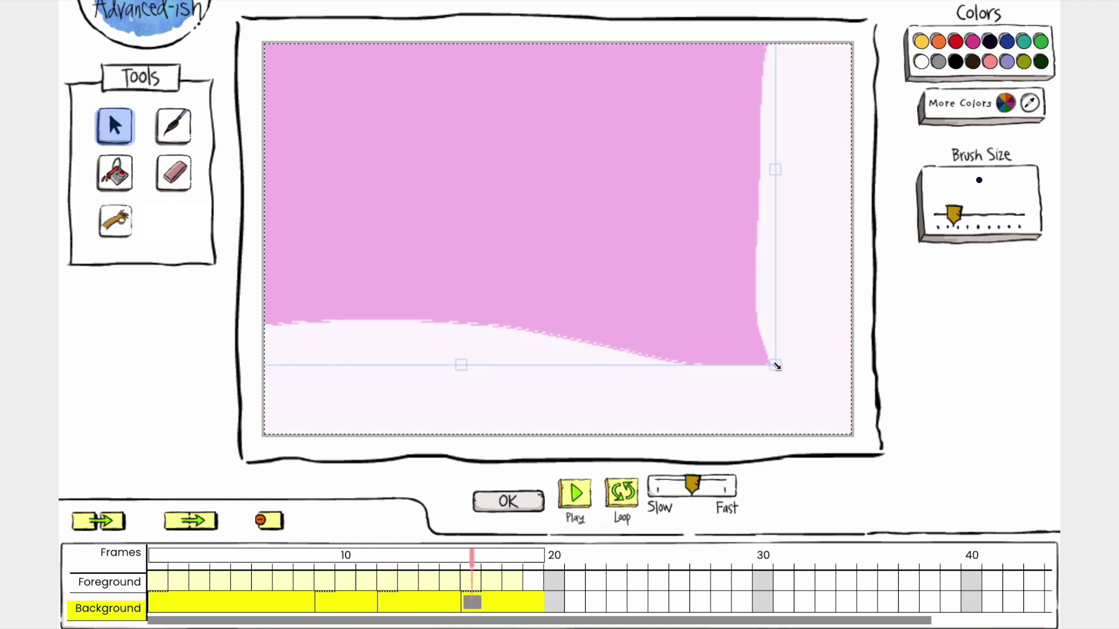
pyautogui.moveTo(775, 364); pyautogui.dragTo(896, 442)
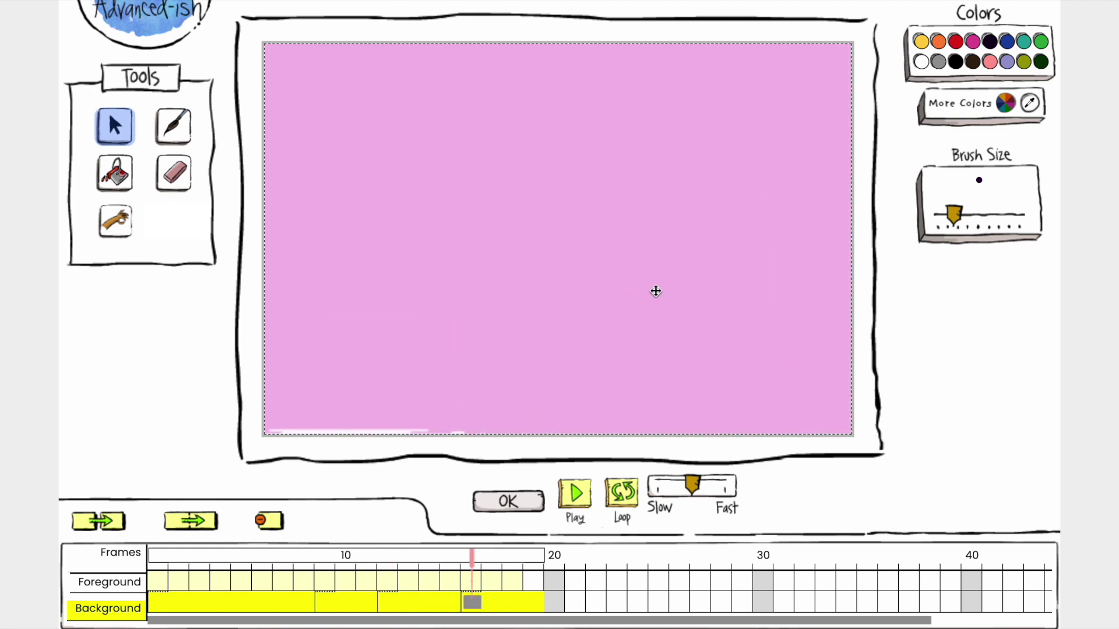
pyautogui.click(159, 581)
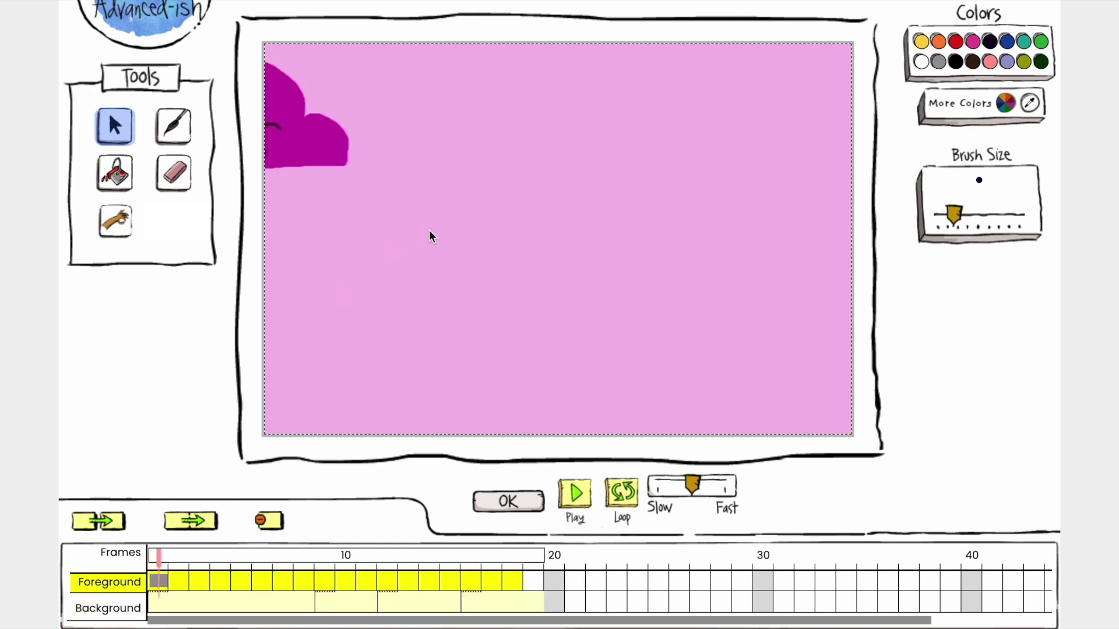
# Enlarge the magenta cloud on Foreground frames 1 and 2, lowering frame 2's to match.
pyautogui.moveTo(429, 230); pyautogui.dragTo(6, 34)
pyautogui.moveTo(350, 173); pyautogui.dragTo(370, 193)
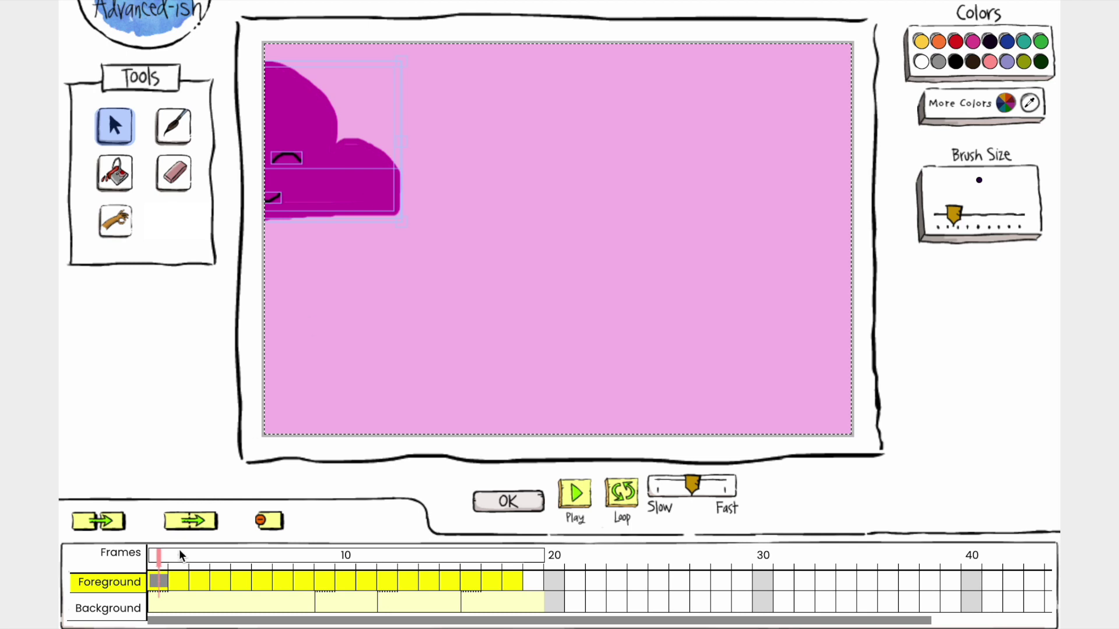
pyautogui.click(179, 583)
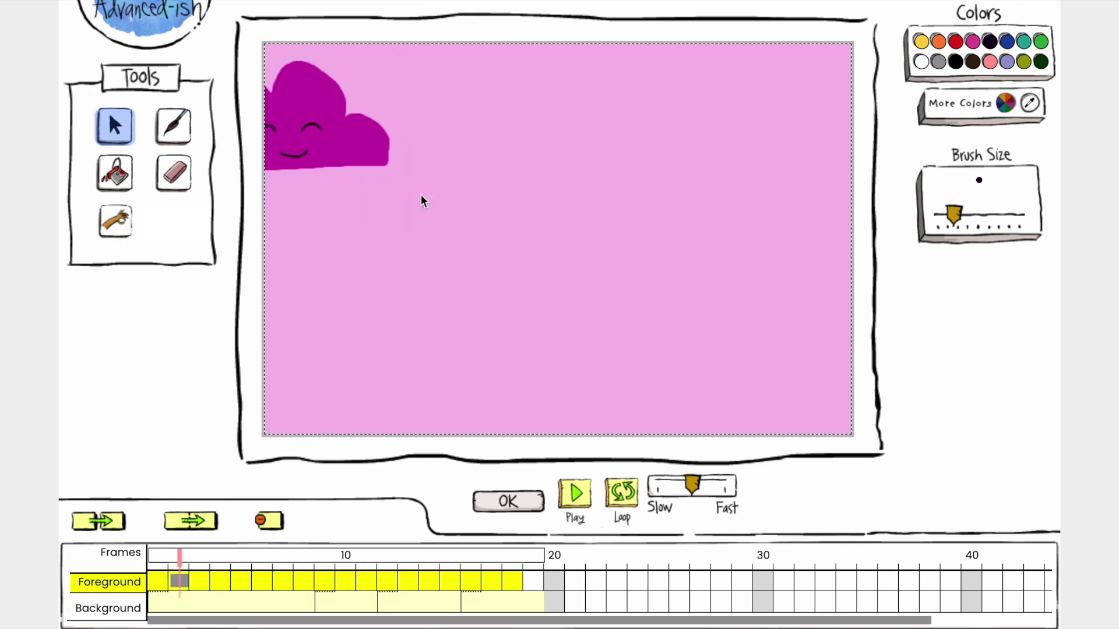
pyautogui.click(300, 122)
pyautogui.moveTo(389, 173); pyautogui.dragTo(425, 217)
pyautogui.moveTo(382, 150); pyautogui.dragTo(392, 174)
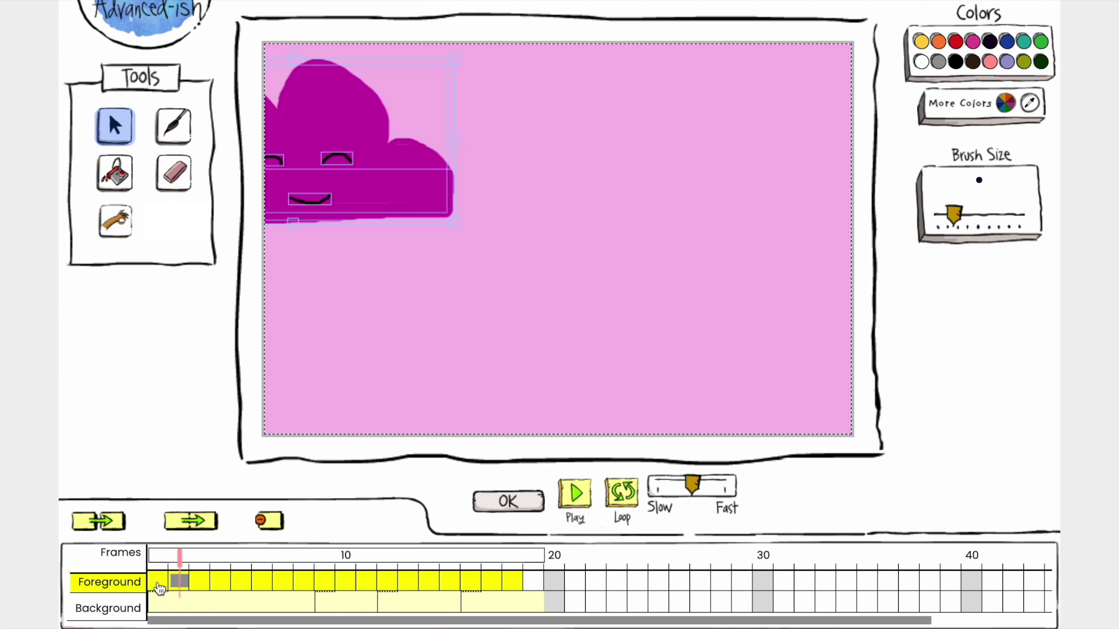
pyautogui.click(158, 582)
pyautogui.click(177, 583)
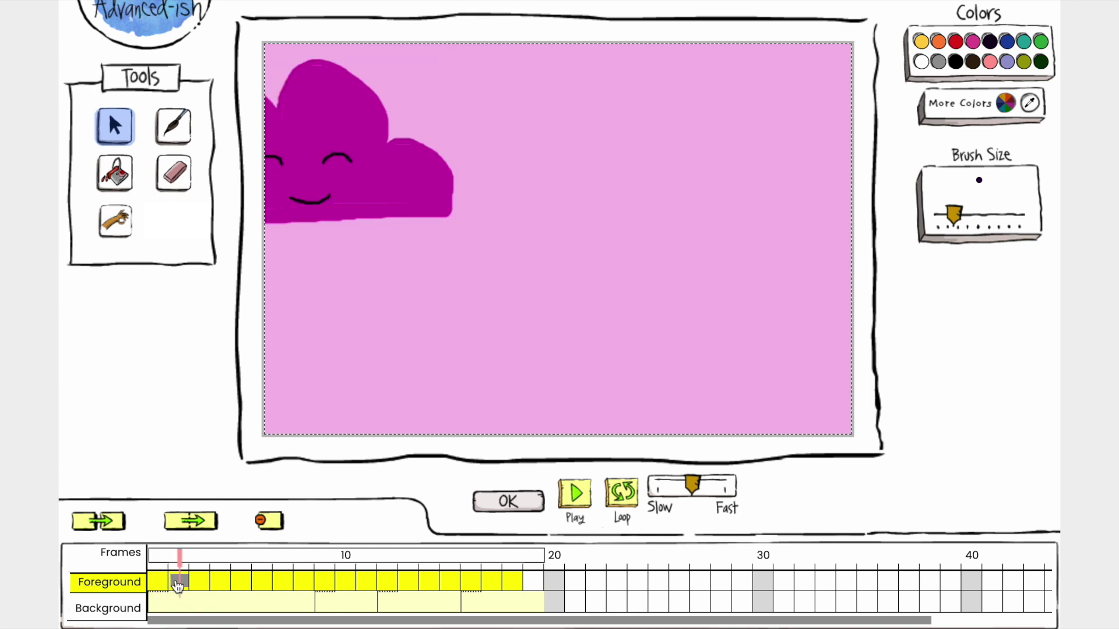
# Enlarge and lower the frame 3 cloud, refining it against frame 2's cloud.
pyautogui.click(201, 581)
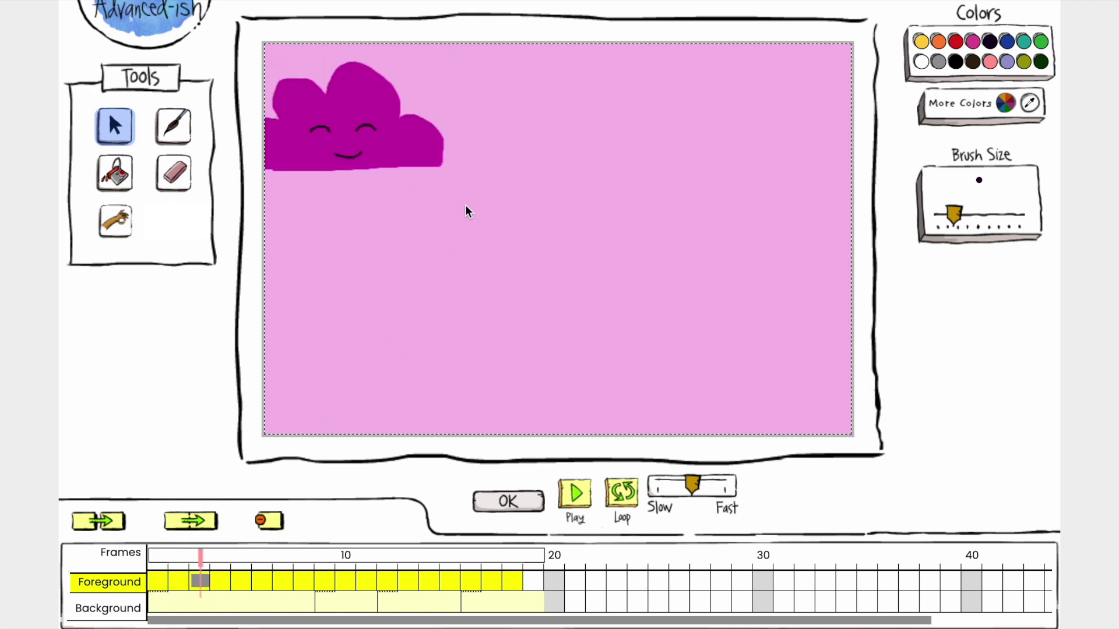
pyautogui.moveTo(467, 209); pyautogui.dragTo(266, 58)
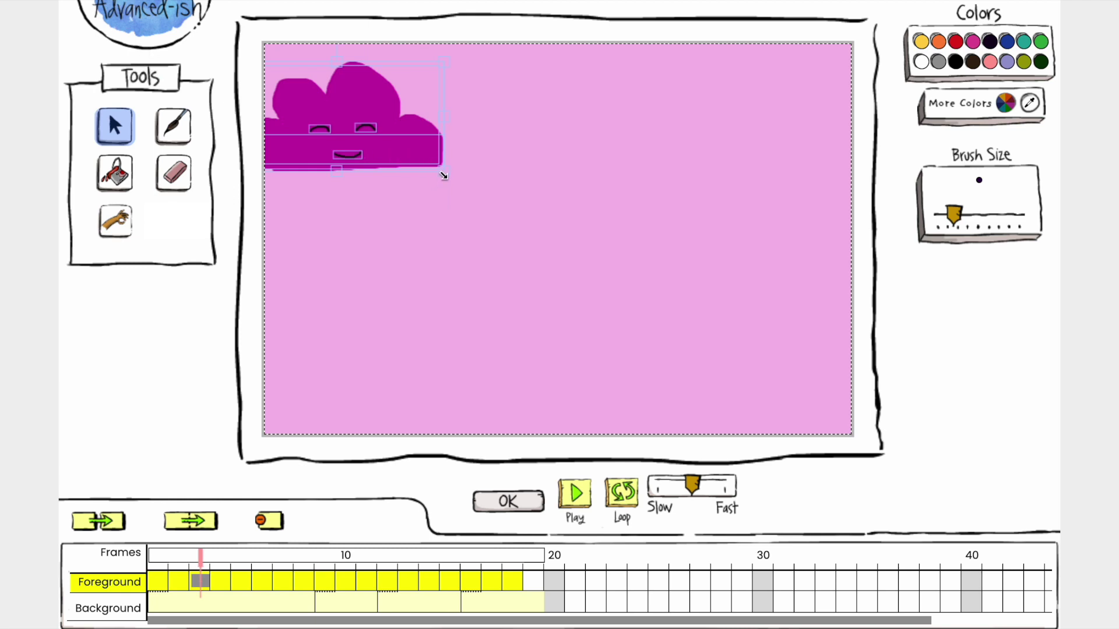
pyautogui.moveTo(443, 175); pyautogui.dragTo(477, 219)
pyautogui.moveTo(454, 183); pyautogui.dragTo(459, 206)
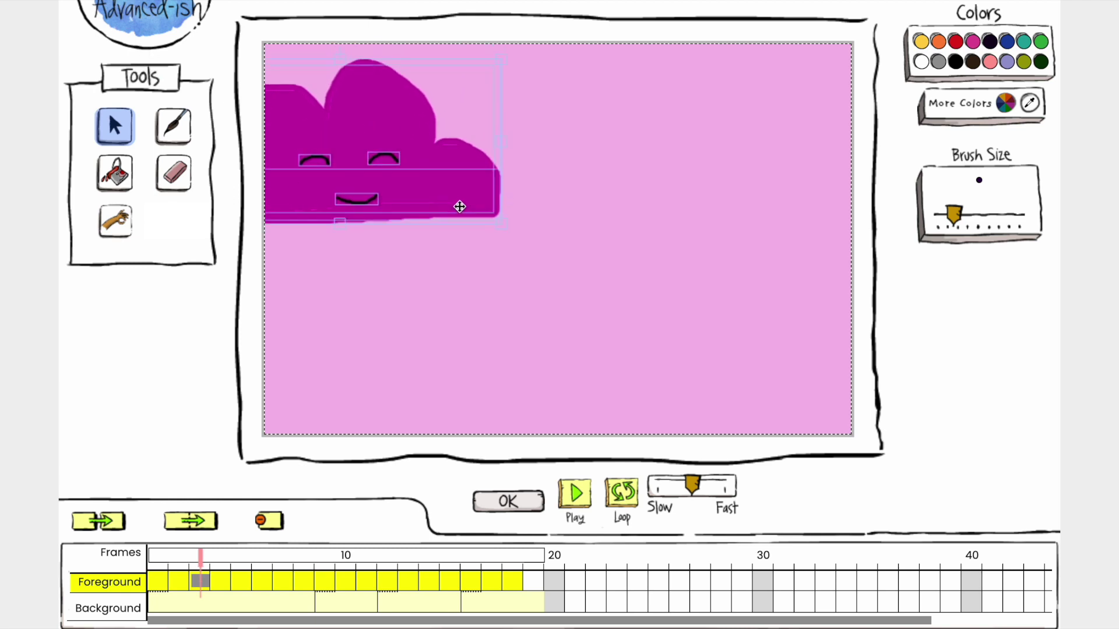
pyautogui.click(176, 582)
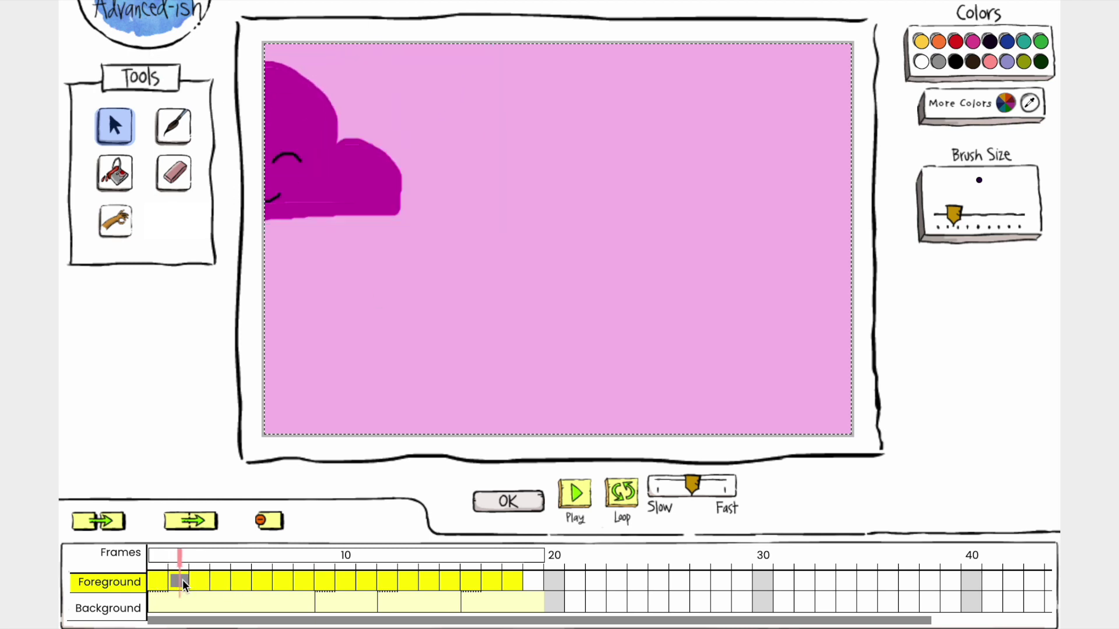
pyautogui.click(200, 581)
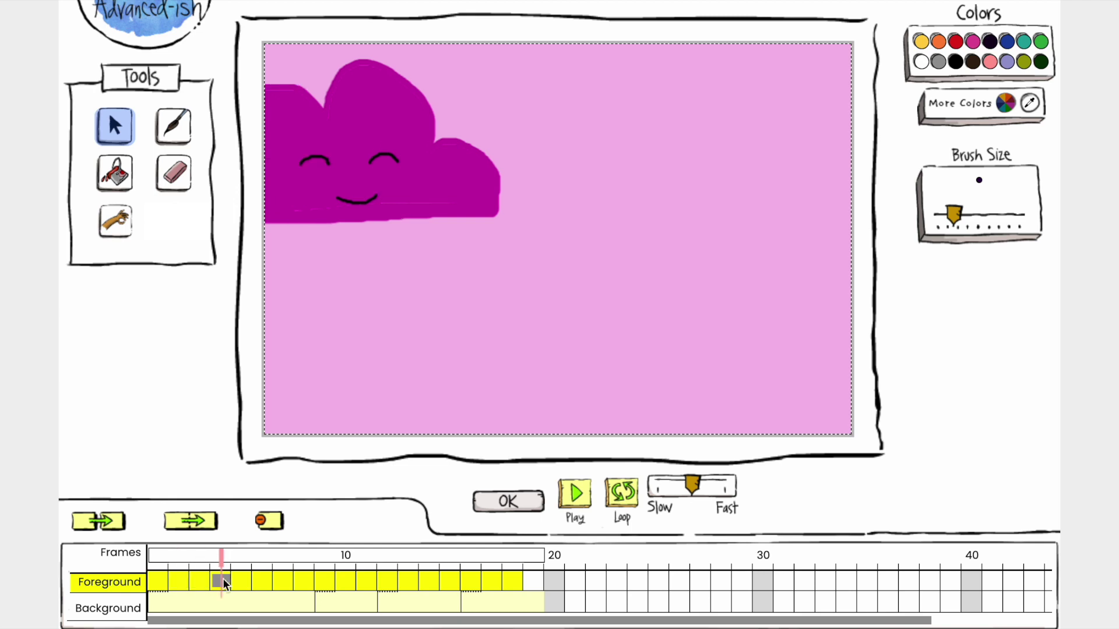
pyautogui.moveTo(556, 185); pyautogui.dragTo(271, 74)
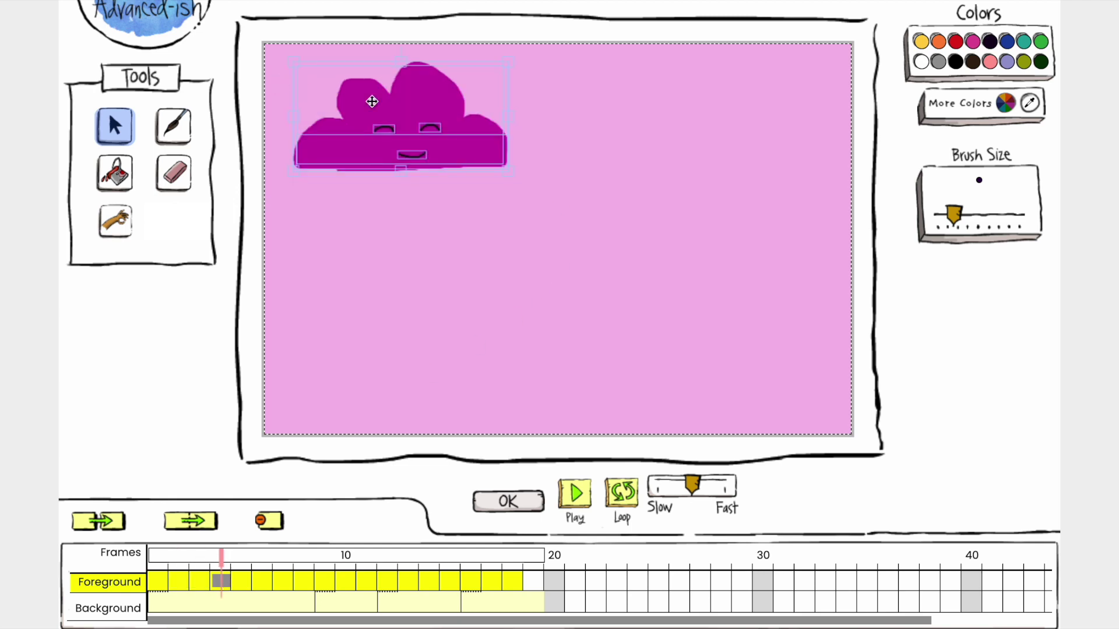
pyautogui.moveTo(512, 175); pyautogui.dragTo(536, 208)
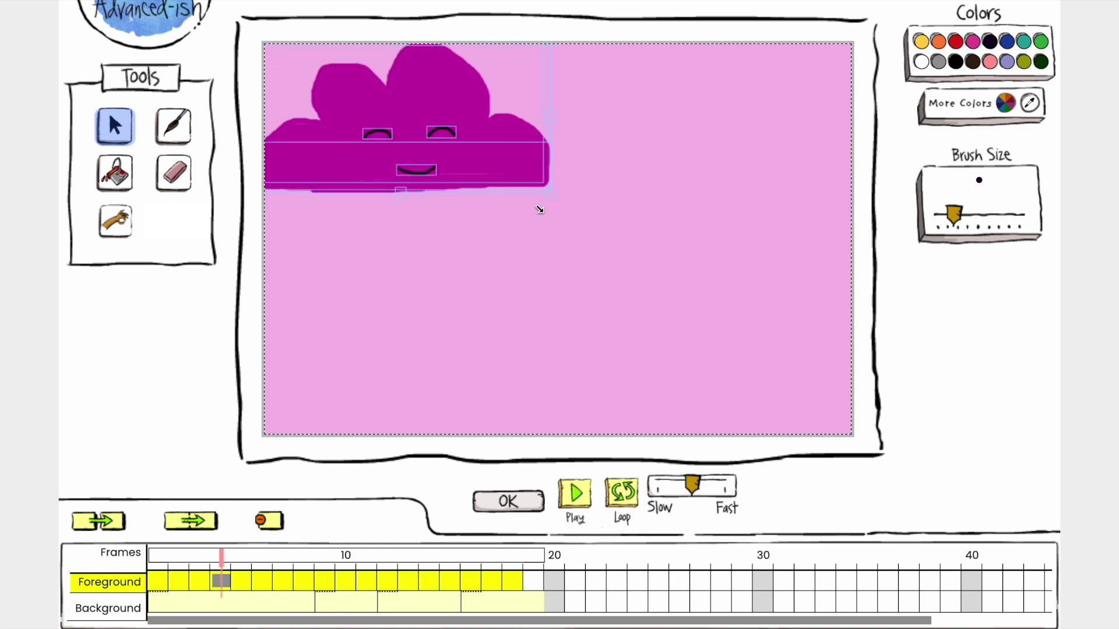
pyautogui.moveTo(510, 165); pyautogui.dragTo(513, 177)
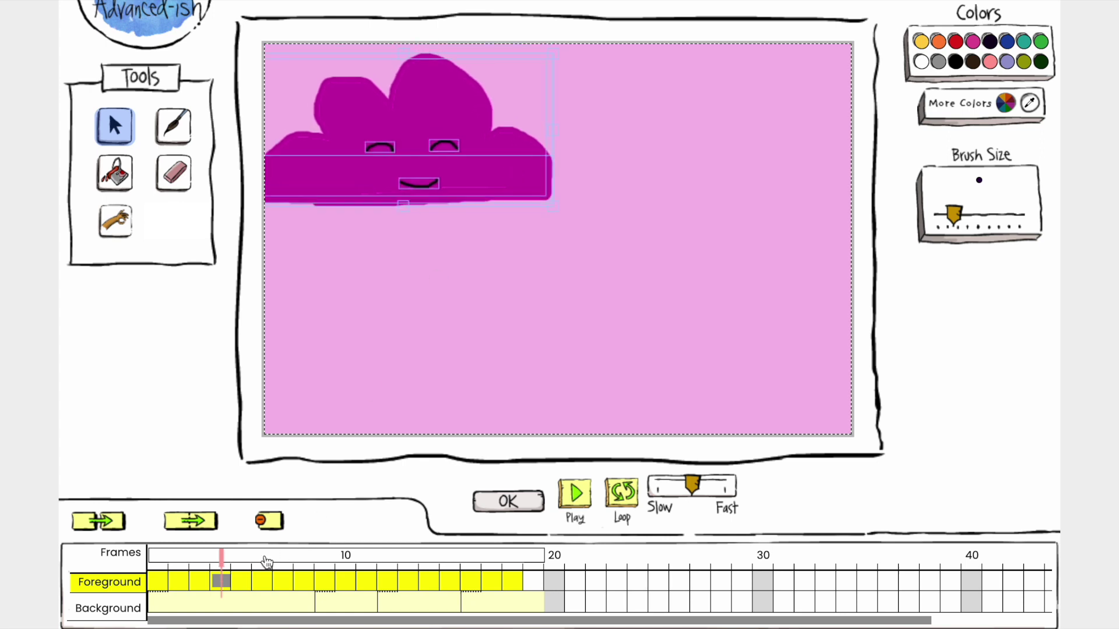
pyautogui.click(199, 581)
# Enlarge and lower the frame 4 cloud to match frame 3.
pyautogui.click(221, 581)
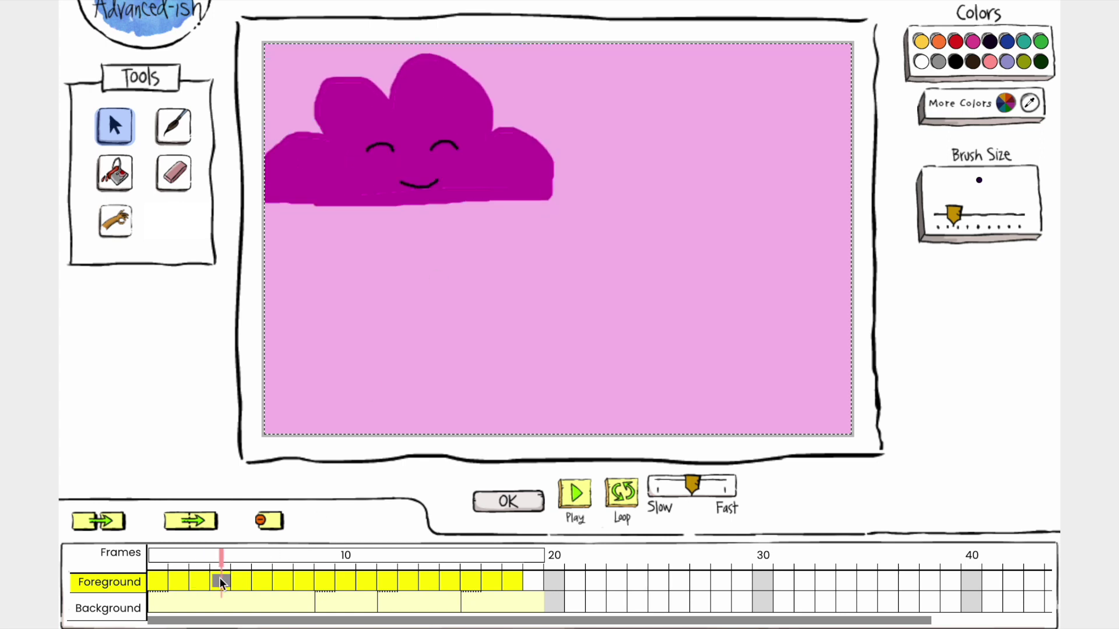
pyautogui.moveTo(589, 223); pyautogui.dragTo(181, 23)
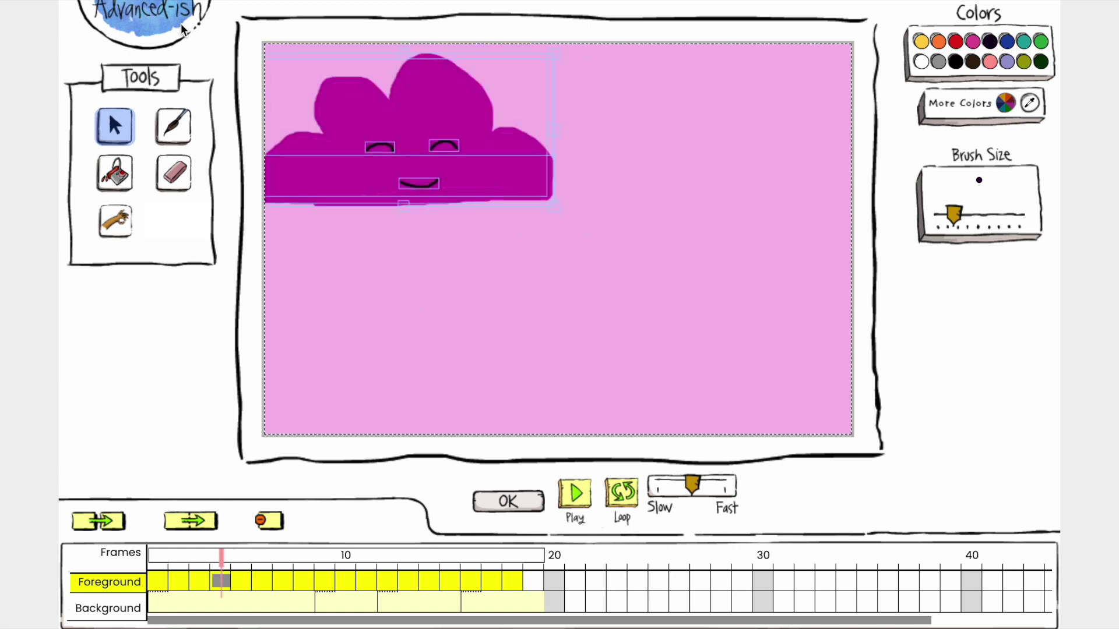
pyautogui.moveTo(392, 153); pyautogui.dragTo(395, 166)
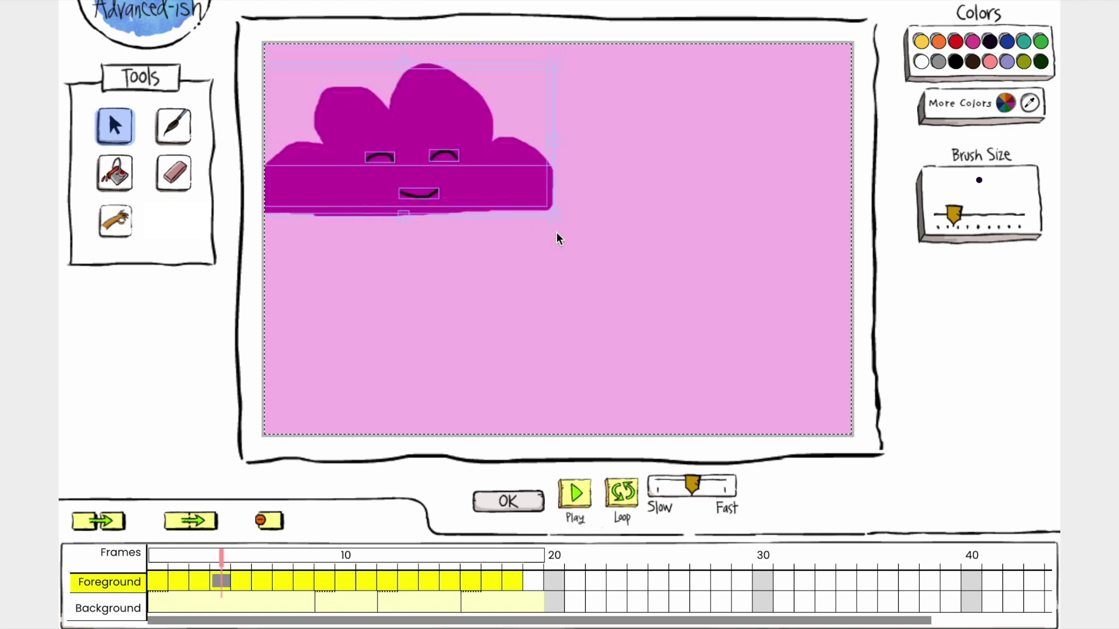
pyautogui.moveTo(554, 221); pyautogui.dragTo(568, 224)
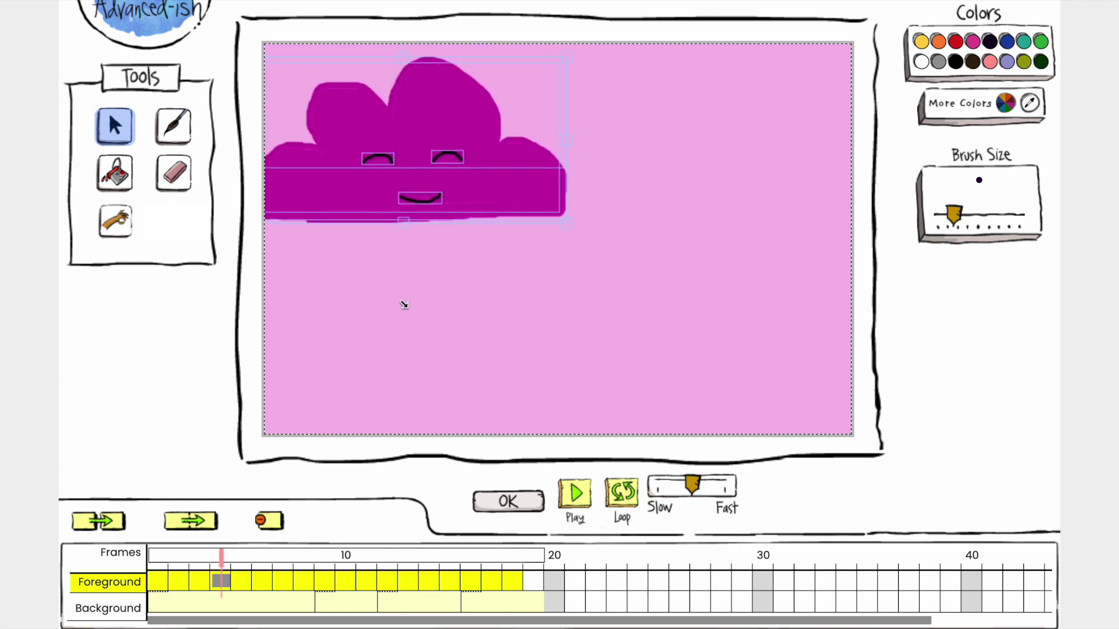
pyautogui.click(200, 582)
pyautogui.click(219, 583)
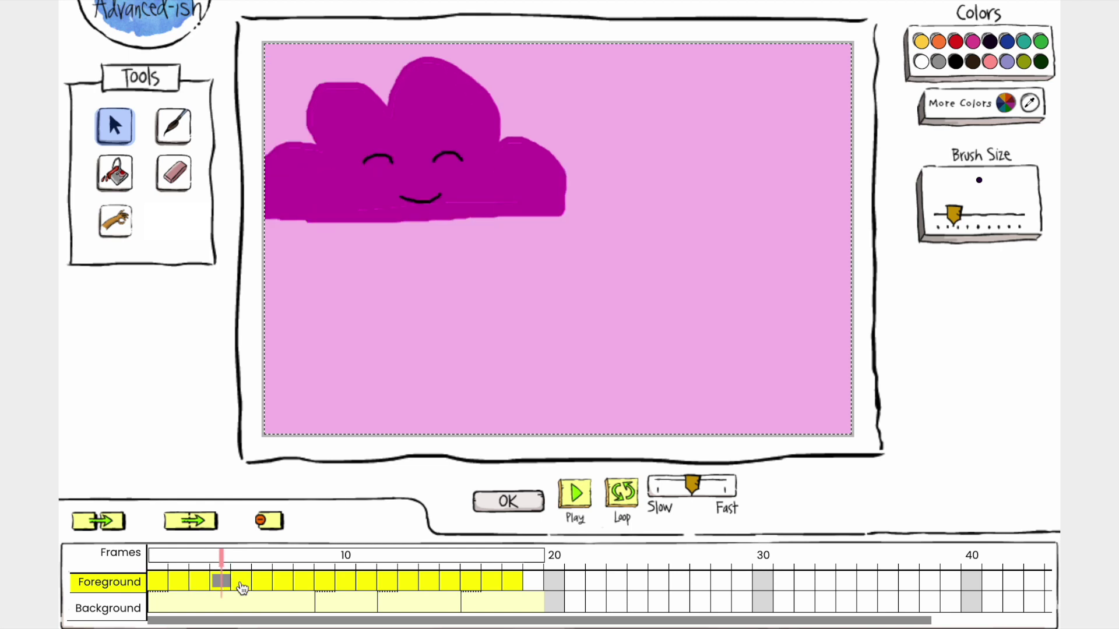
# Enlarge and lower the frame 5 cloud to match frame 4.
pyautogui.click(242, 582)
pyautogui.moveTo(589, 187); pyautogui.dragTo(401, 112)
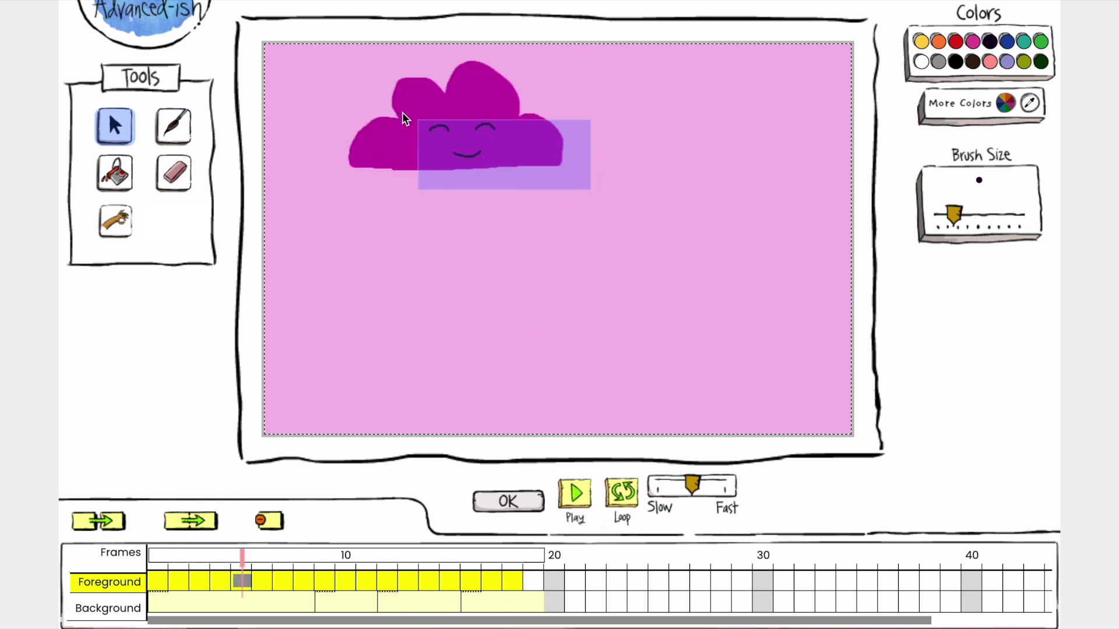
pyautogui.moveTo(569, 170); pyautogui.dragTo(602, 208)
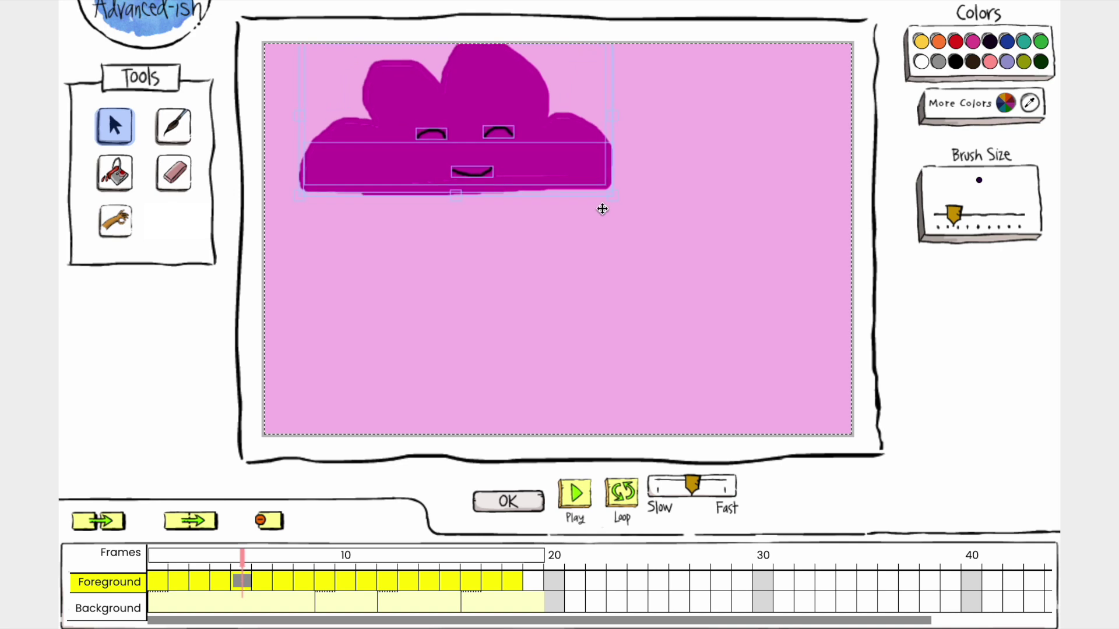
pyautogui.moveTo(580, 157); pyautogui.dragTo(577, 180)
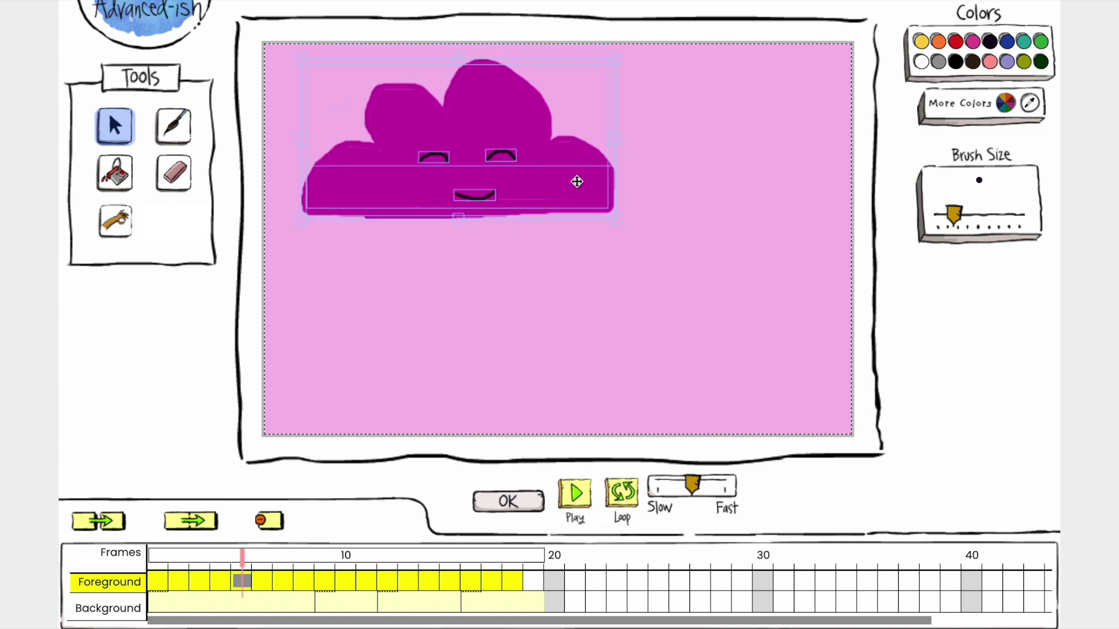
pyautogui.click(228, 581)
pyautogui.click(243, 582)
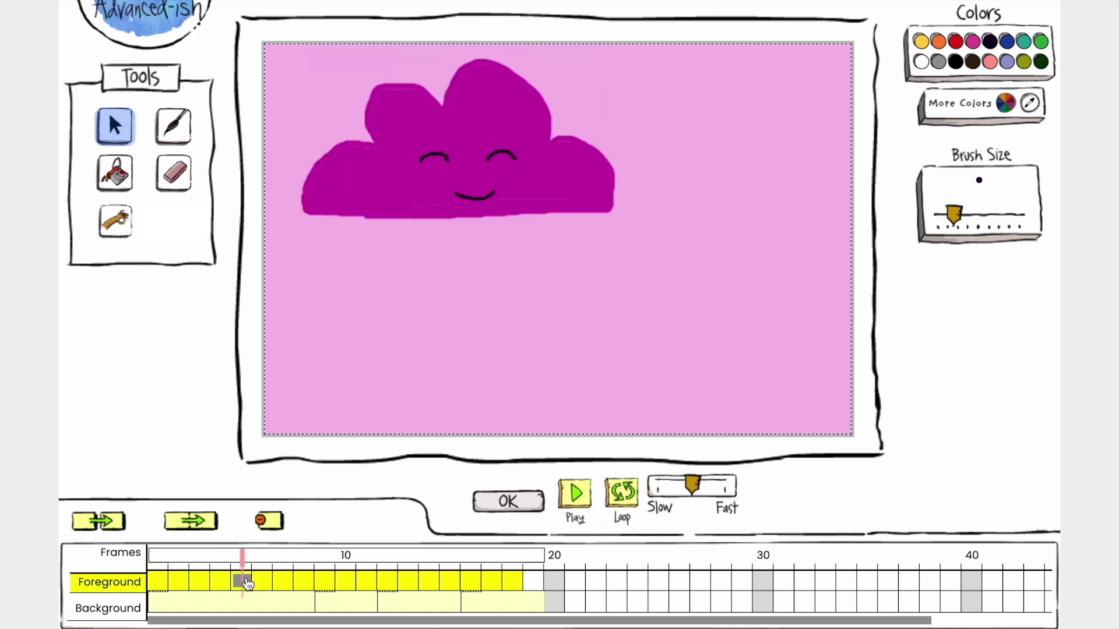
pyautogui.click(263, 582)
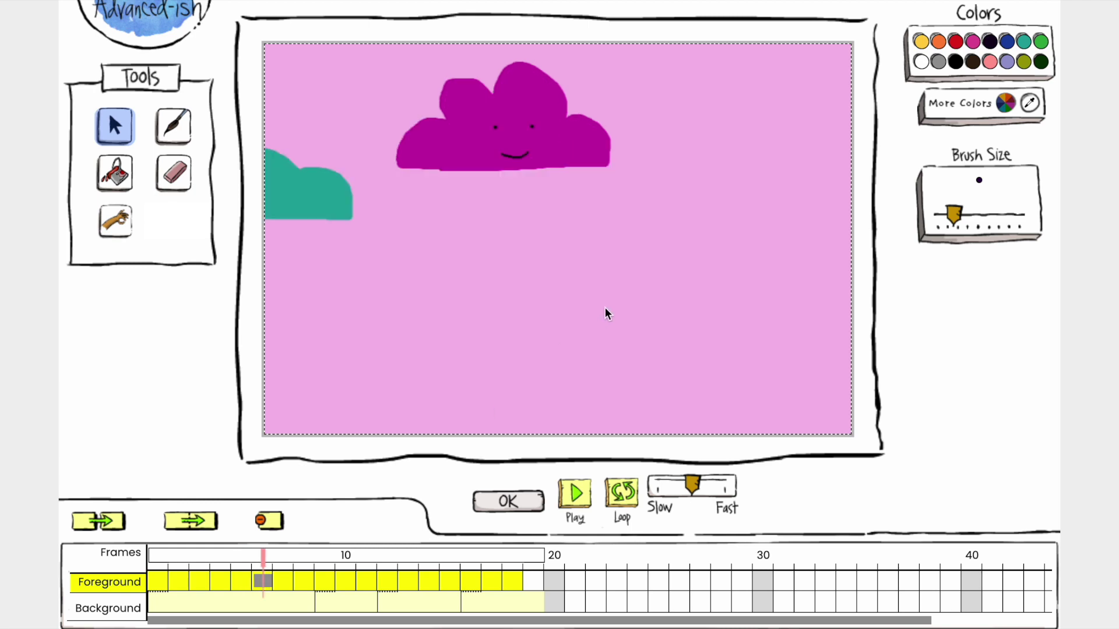
# Enlarge and lower both the purple and teal clouds on frame 6, checking against frame 5.
pyautogui.moveTo(684, 270); pyautogui.dragTo(57, 20)
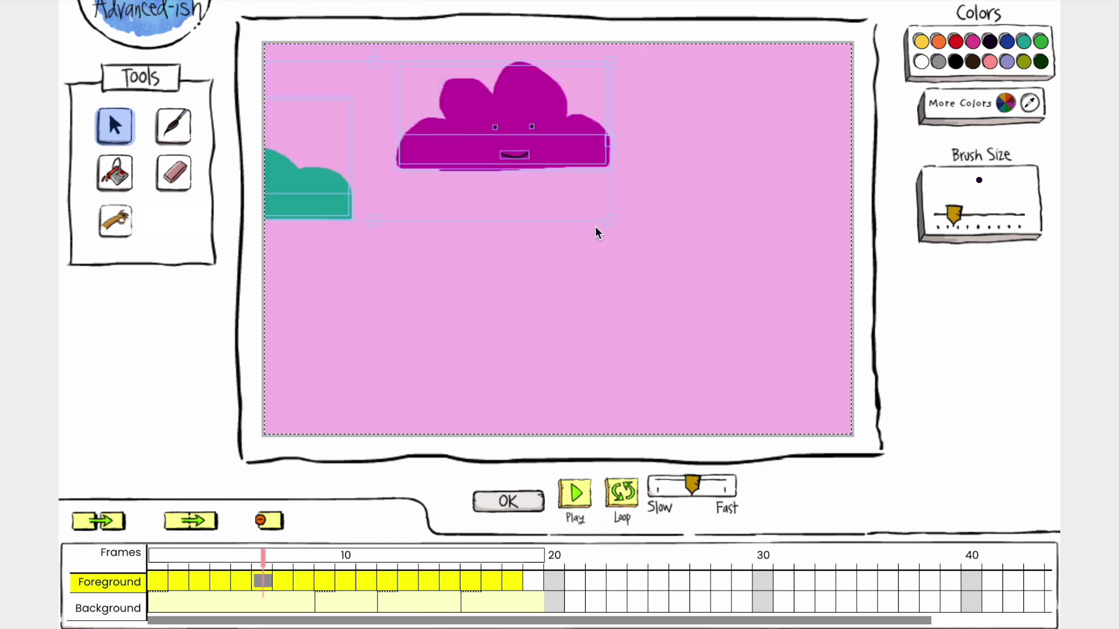
pyautogui.moveTo(606, 220); pyautogui.dragTo(670, 272)
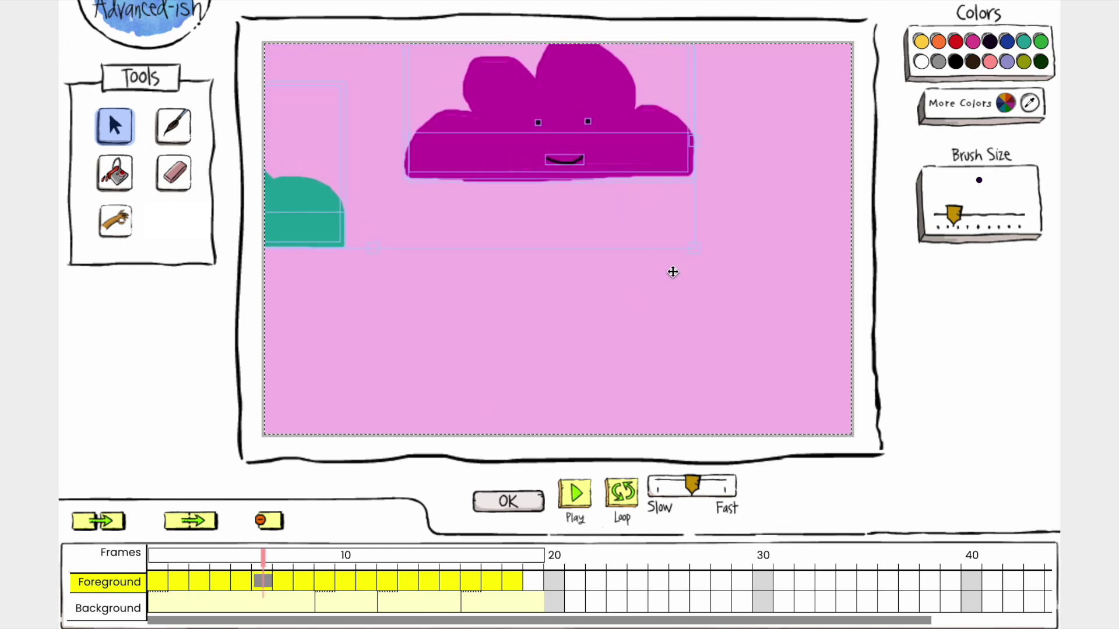
pyautogui.moveTo(647, 169); pyautogui.dragTo(649, 198)
pyautogui.click(243, 583)
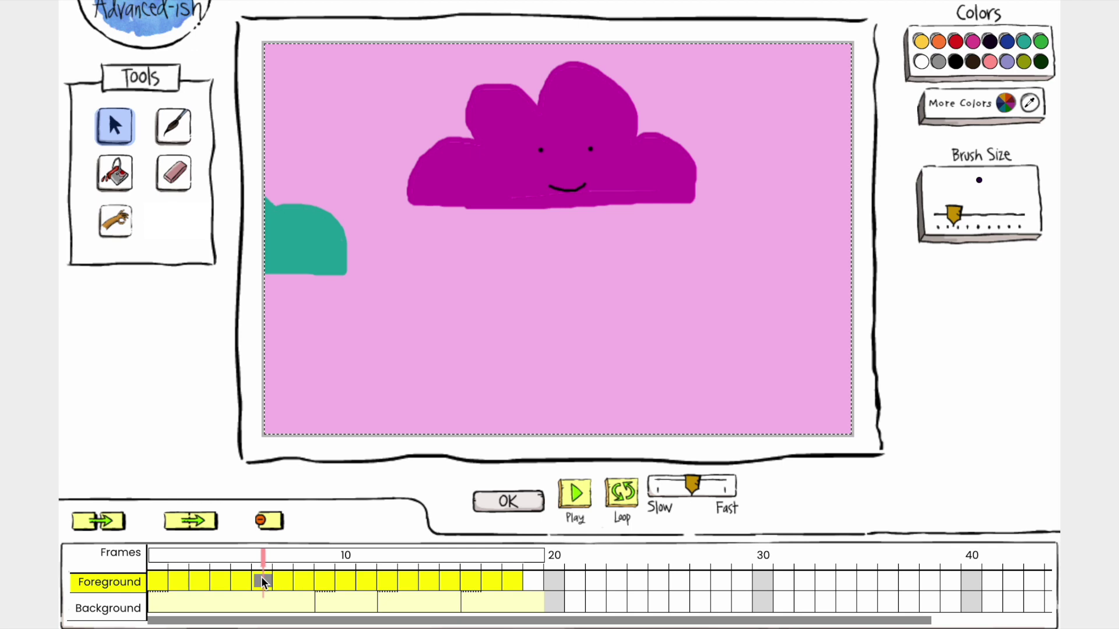
pyautogui.moveTo(774, 314); pyautogui.dragTo(265, 45)
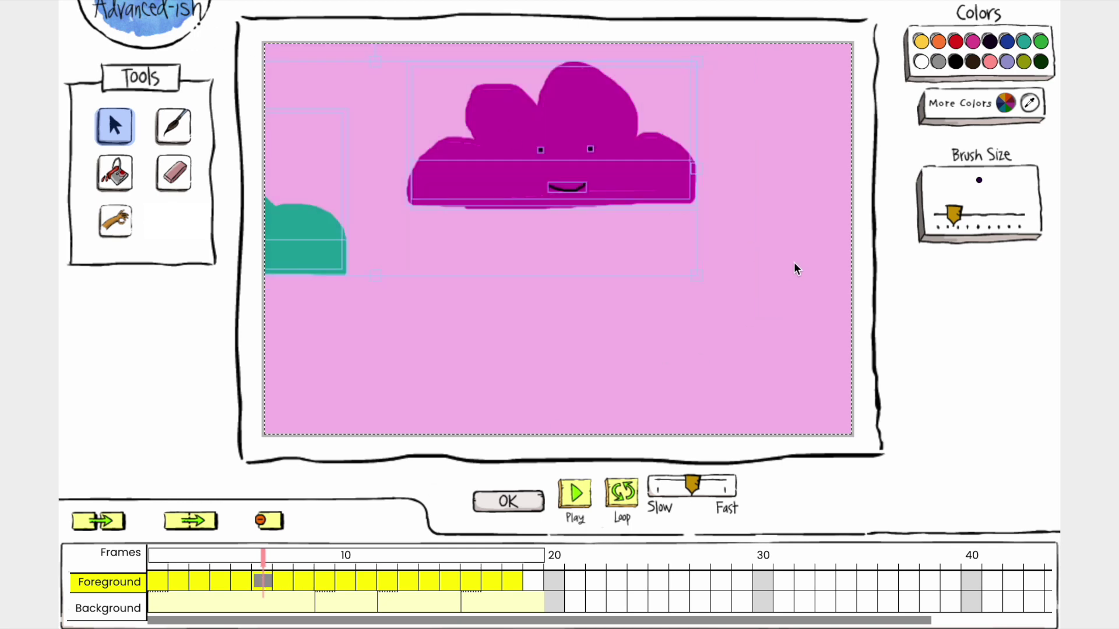
pyautogui.moveTo(695, 280); pyautogui.dragTo(719, 303)
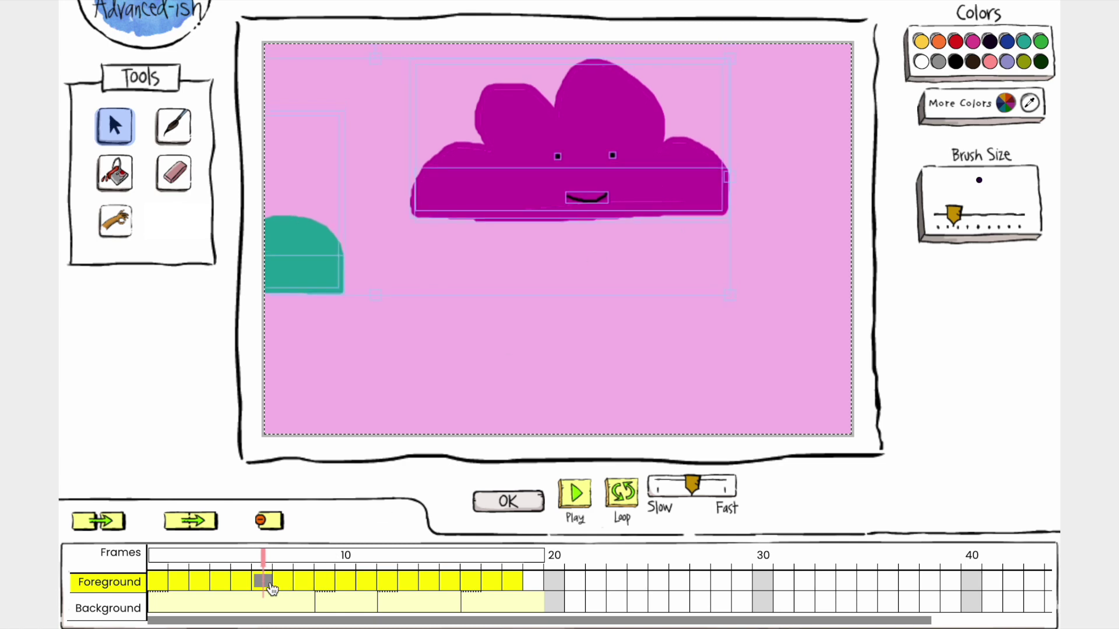
pyautogui.click(243, 581)
pyautogui.click(261, 582)
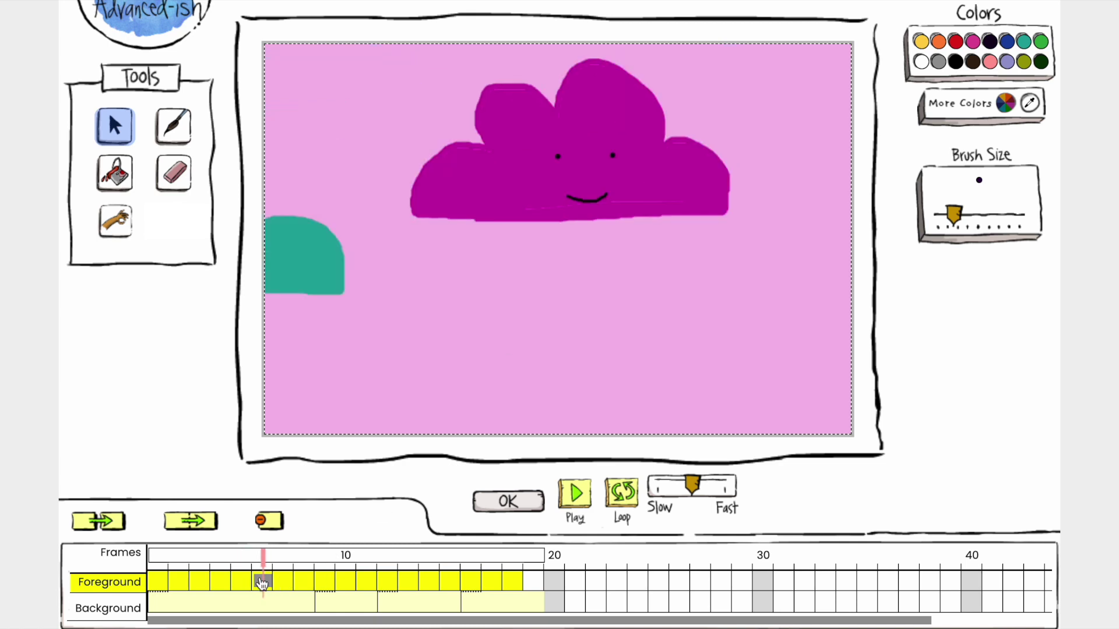
# Scale up and lower both clouds on the following frame to match the previous frame's clouds.
pyautogui.click(283, 582)
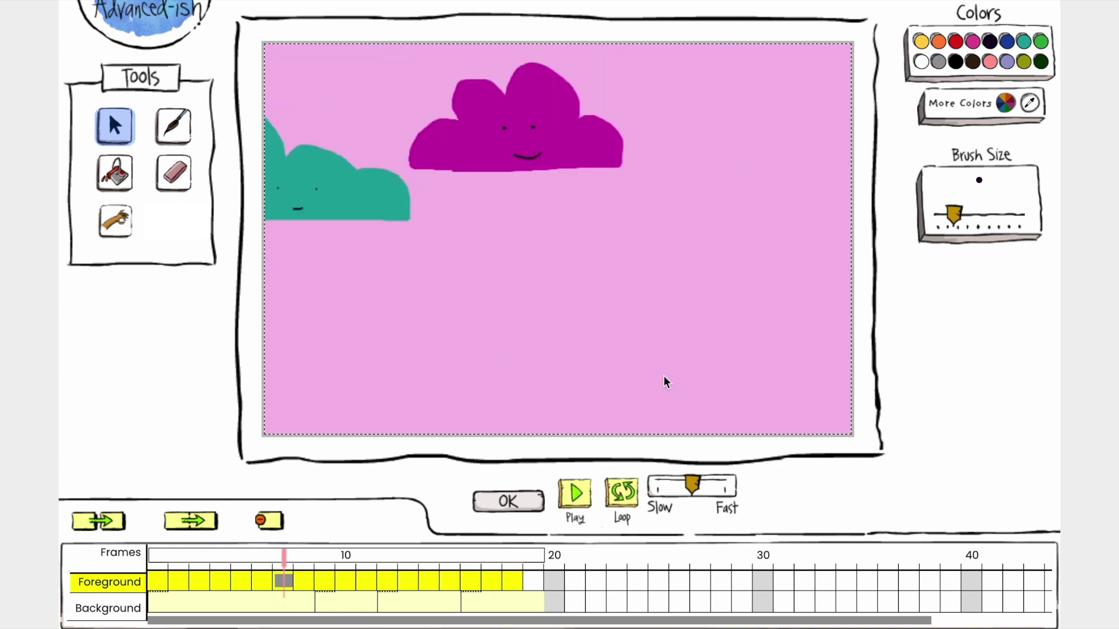
pyautogui.moveTo(743, 337); pyautogui.dragTo(120, 34)
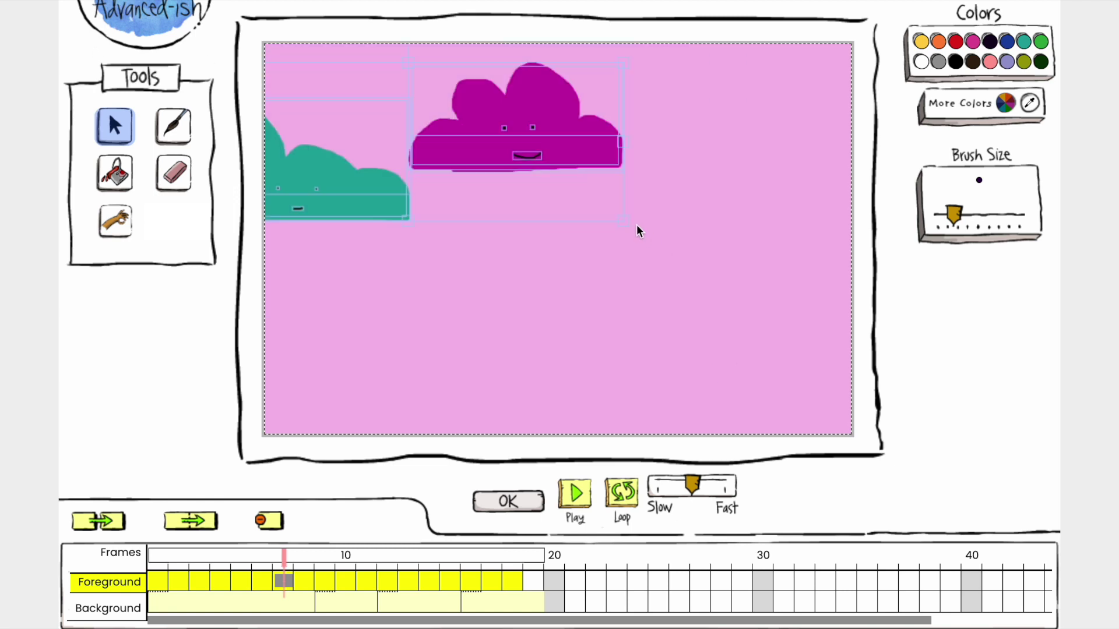
pyautogui.moveTo(624, 225); pyautogui.dragTo(704, 280)
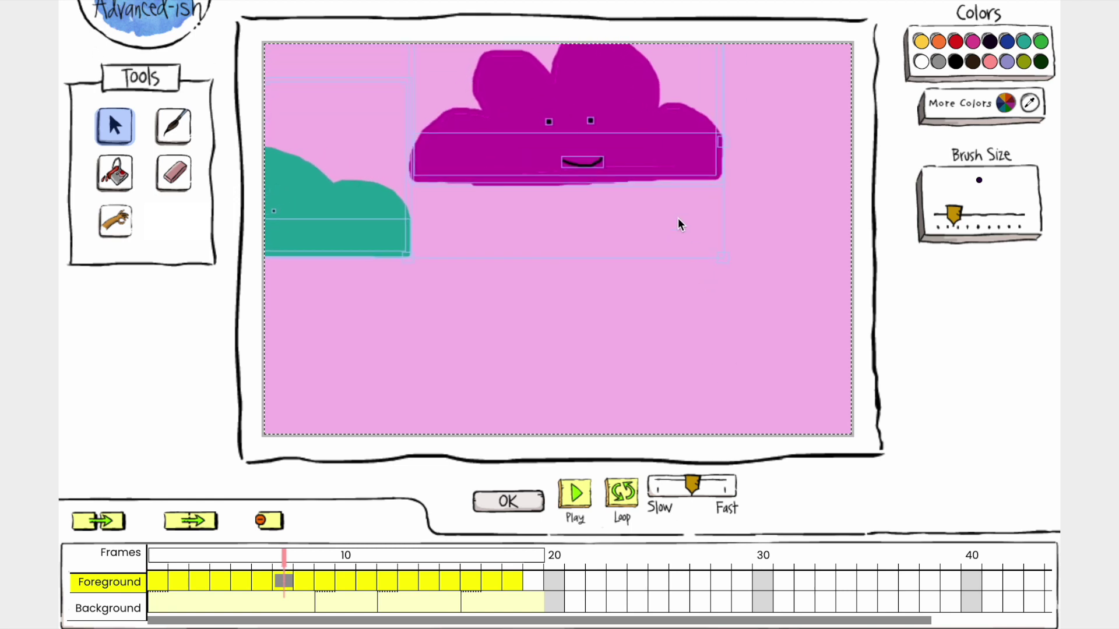
pyautogui.moveTo(678, 223); pyautogui.dragTo(683, 259)
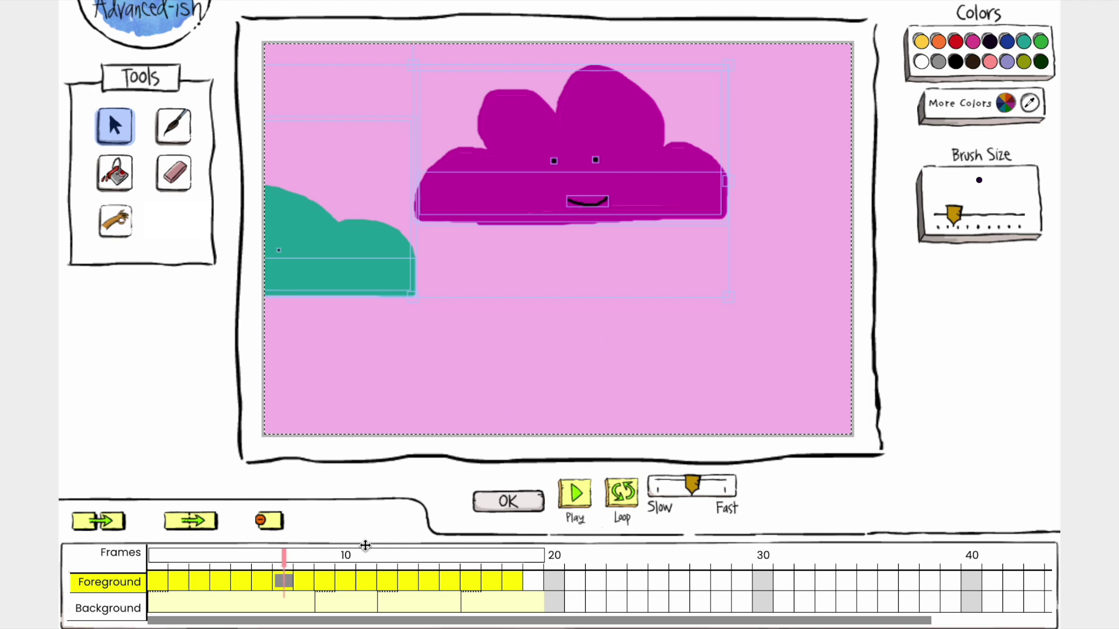
pyautogui.click(266, 580)
pyautogui.click(285, 581)
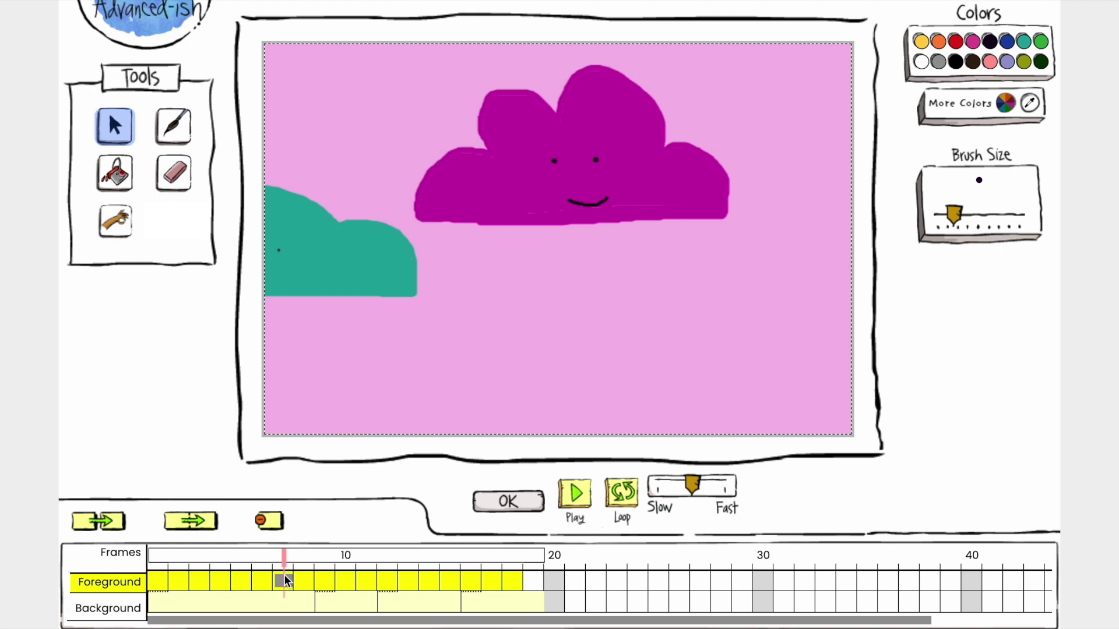
pyautogui.click(261, 582)
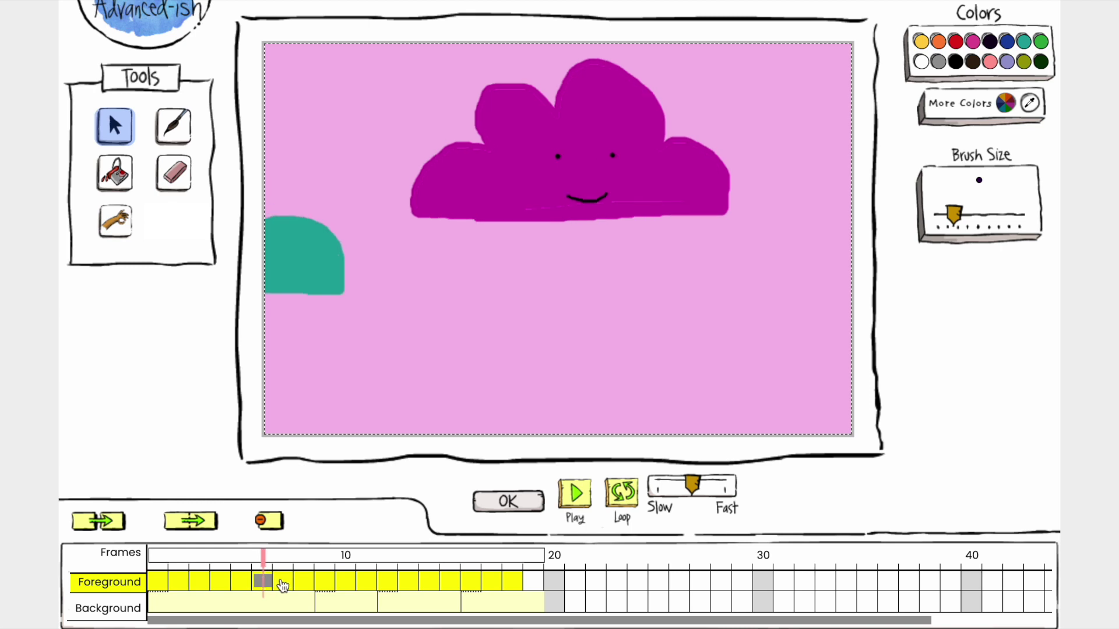
pyautogui.click(284, 583)
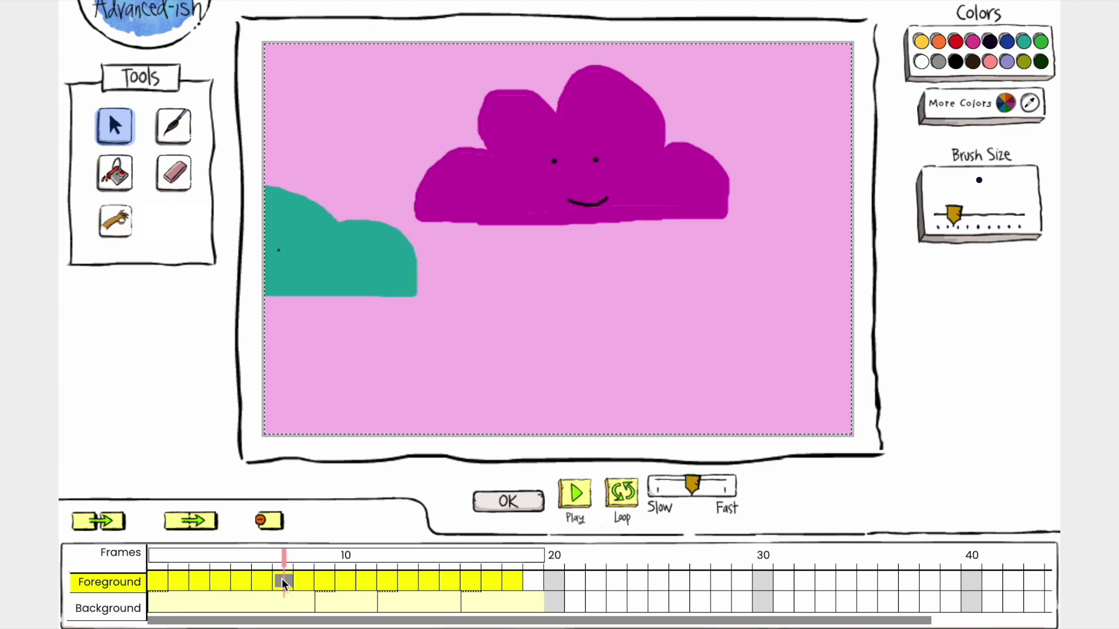
# In frame 9, select both clouds, then enlarge them and move them lower on the canvas.
pyautogui.click(304, 581)
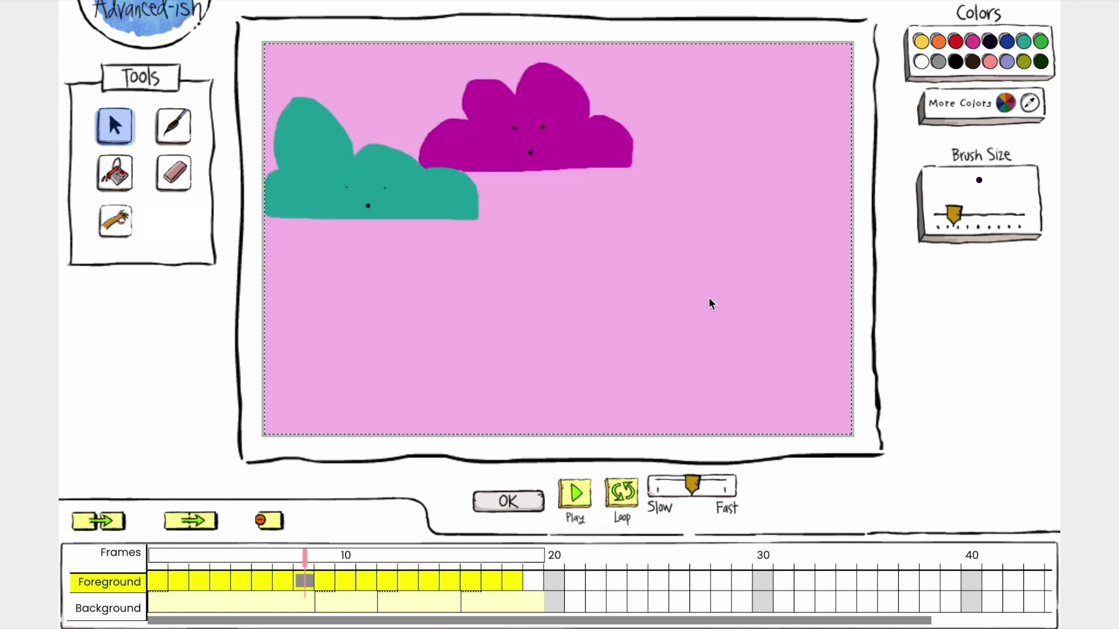
pyautogui.moveTo(712, 303); pyautogui.dragTo(265, 73)
pyautogui.moveTo(632, 220); pyautogui.dragTo(694, 287)
pyautogui.moveTo(639, 145); pyautogui.dragTo(644, 183)
# Compare frame 9 with frame 8 and nudge both clouds slightly right to match.
pyautogui.click(283, 585)
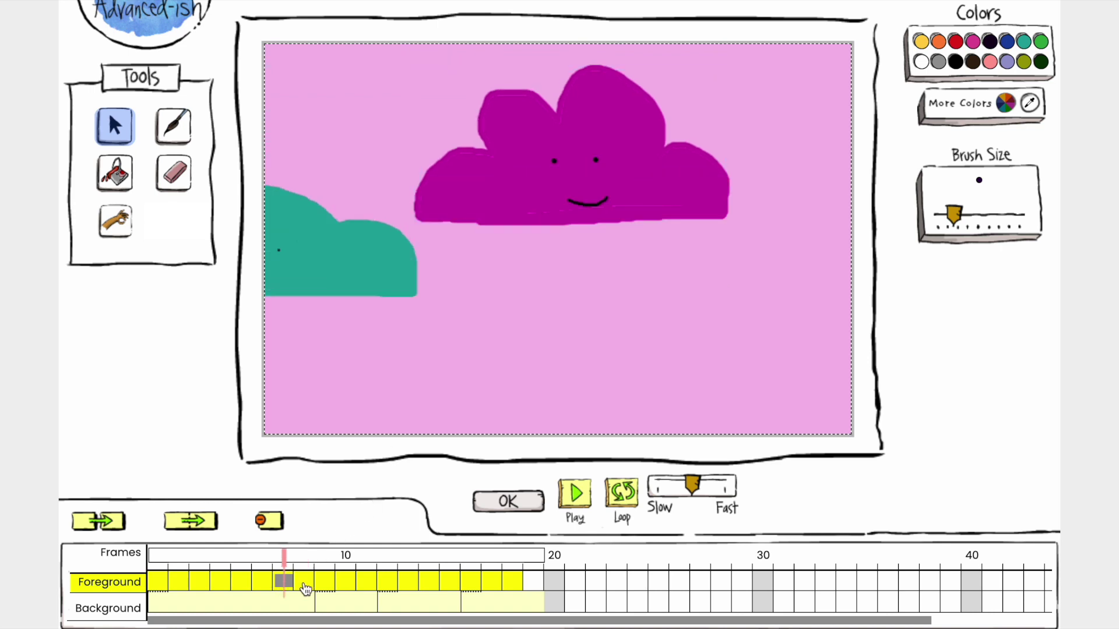
pyautogui.click(302, 582)
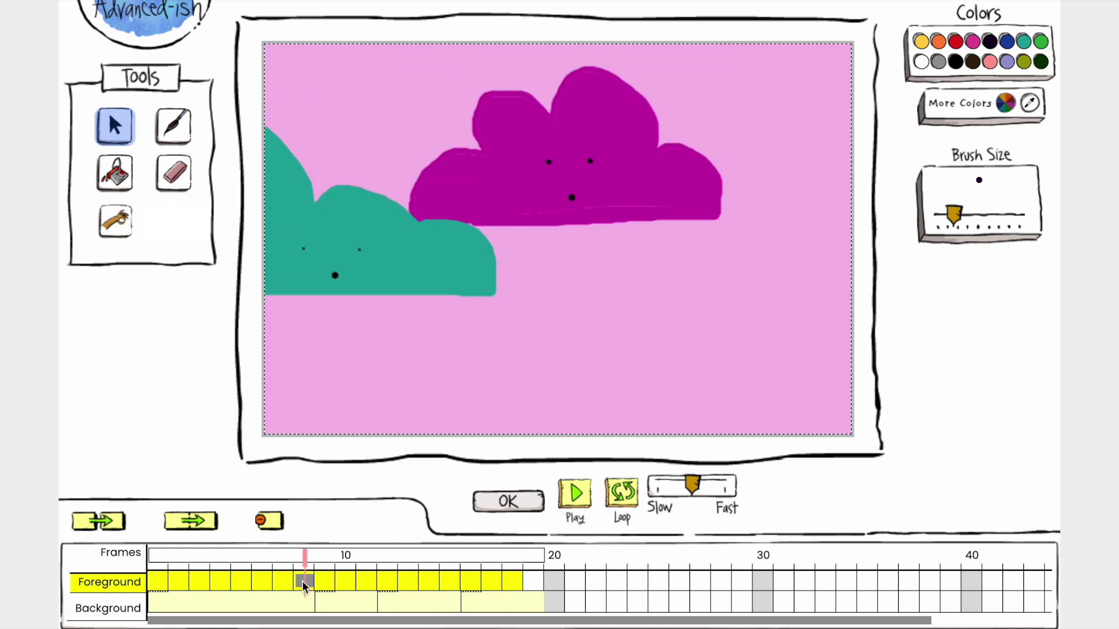
pyautogui.click(284, 583)
pyautogui.click(303, 584)
pyautogui.moveTo(770, 301); pyautogui.dragTo(265, 82)
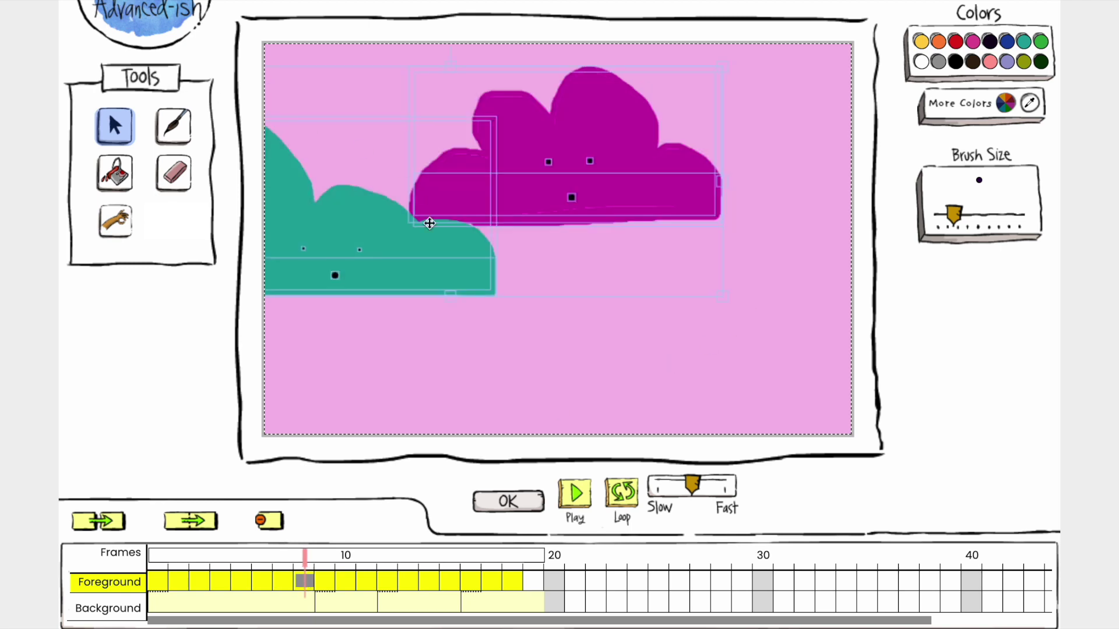
pyautogui.moveTo(435, 246); pyautogui.dragTo(445, 246)
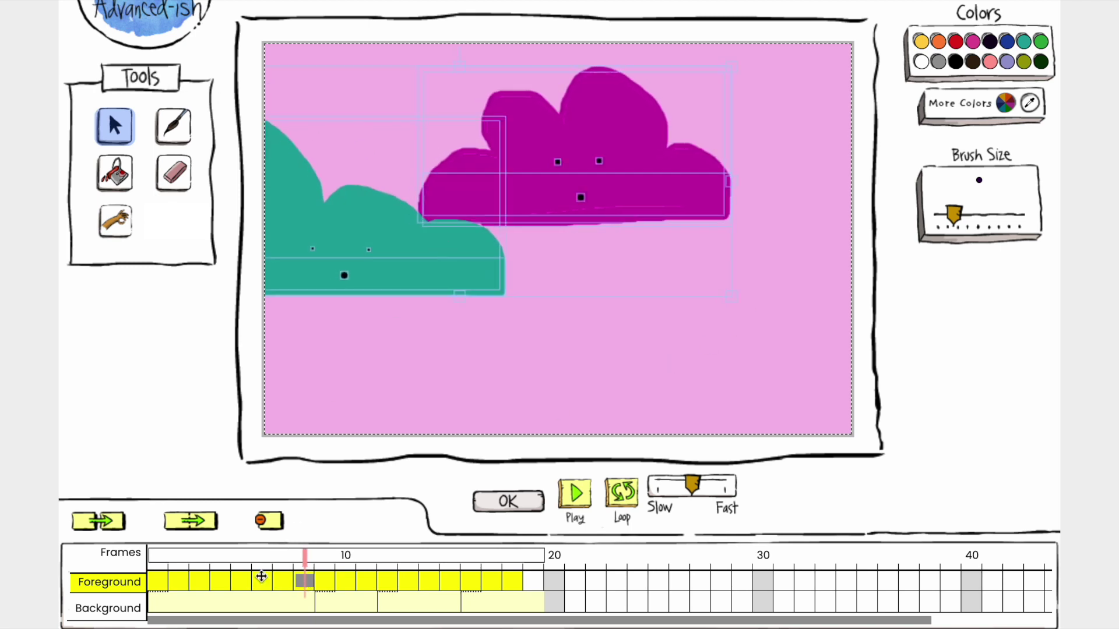
pyautogui.click(285, 582)
pyautogui.click(303, 582)
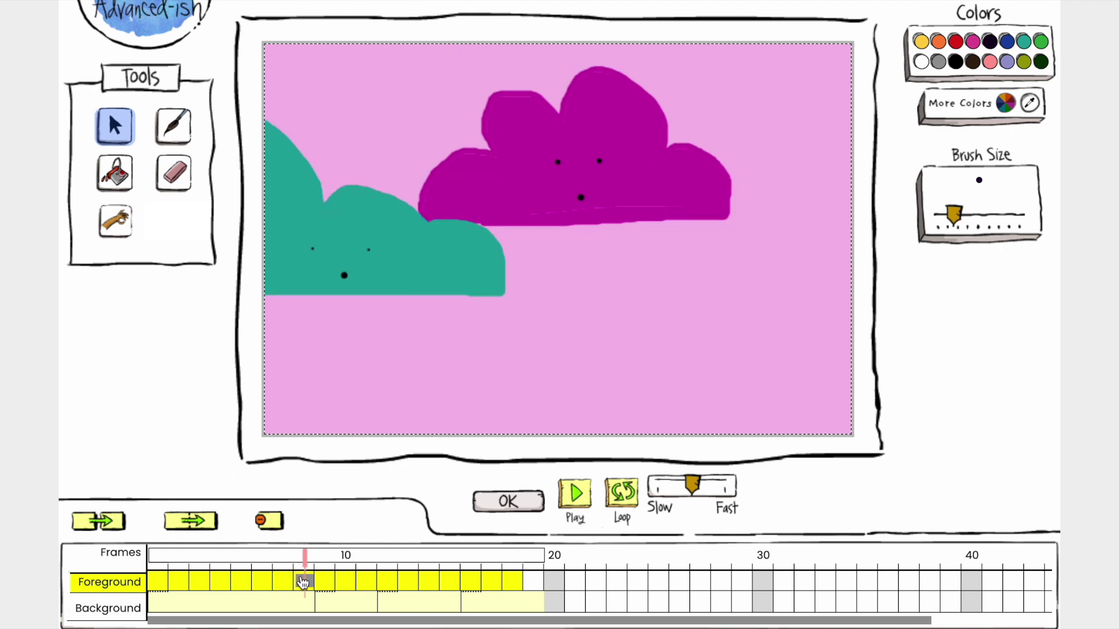
# Select and enlarge both clouds in frame 10, checking them against frame 9.
pyautogui.click(325, 584)
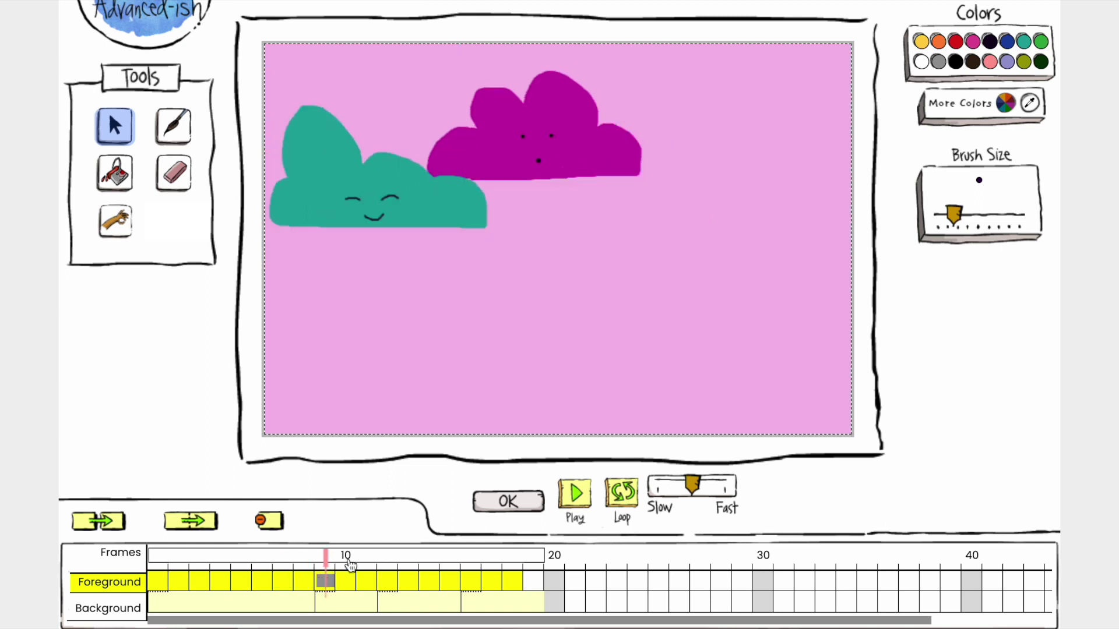
pyautogui.moveTo(711, 286); pyautogui.dragTo(267, 46)
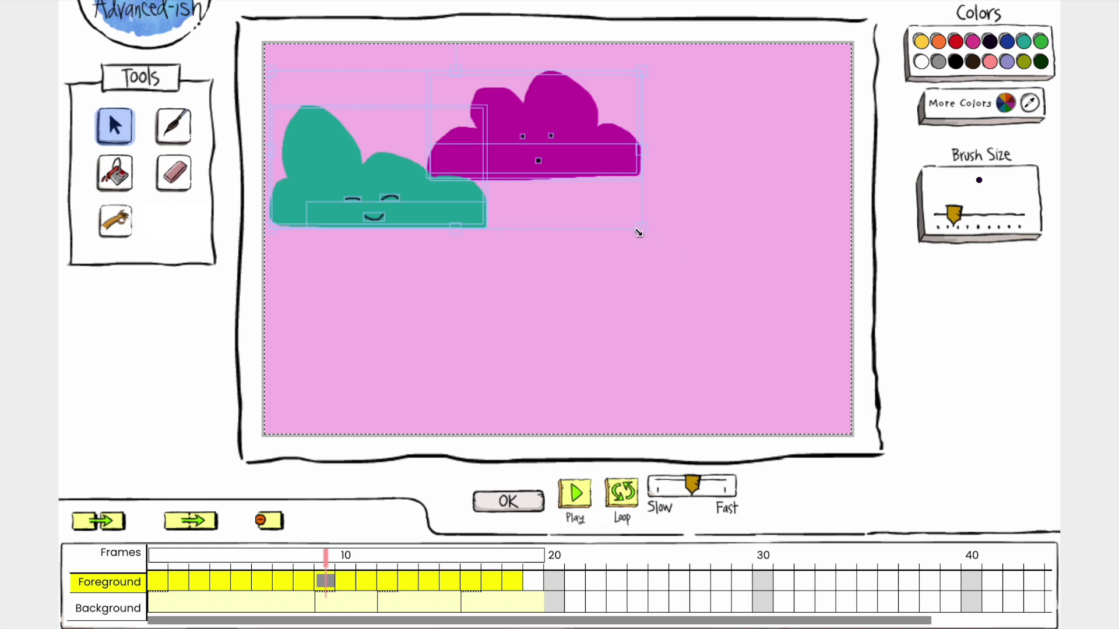
pyautogui.moveTo(639, 232); pyautogui.dragTo(264, 56)
pyautogui.moveTo(645, 231); pyautogui.dragTo(731, 295)
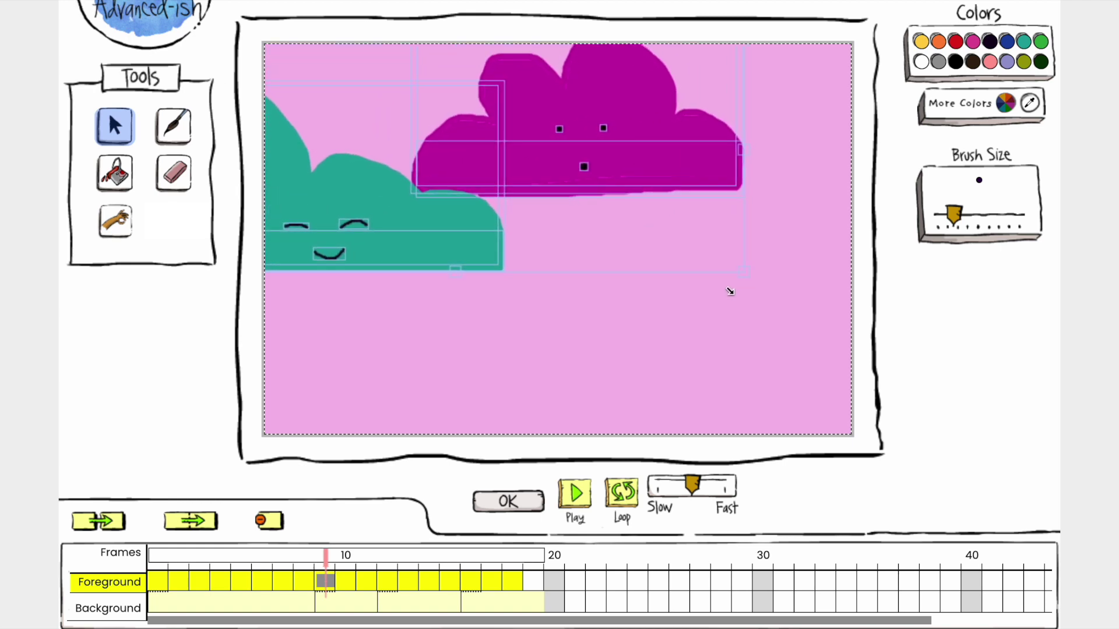
pyautogui.click(323, 585)
pyautogui.click(346, 582)
pyautogui.click(323, 582)
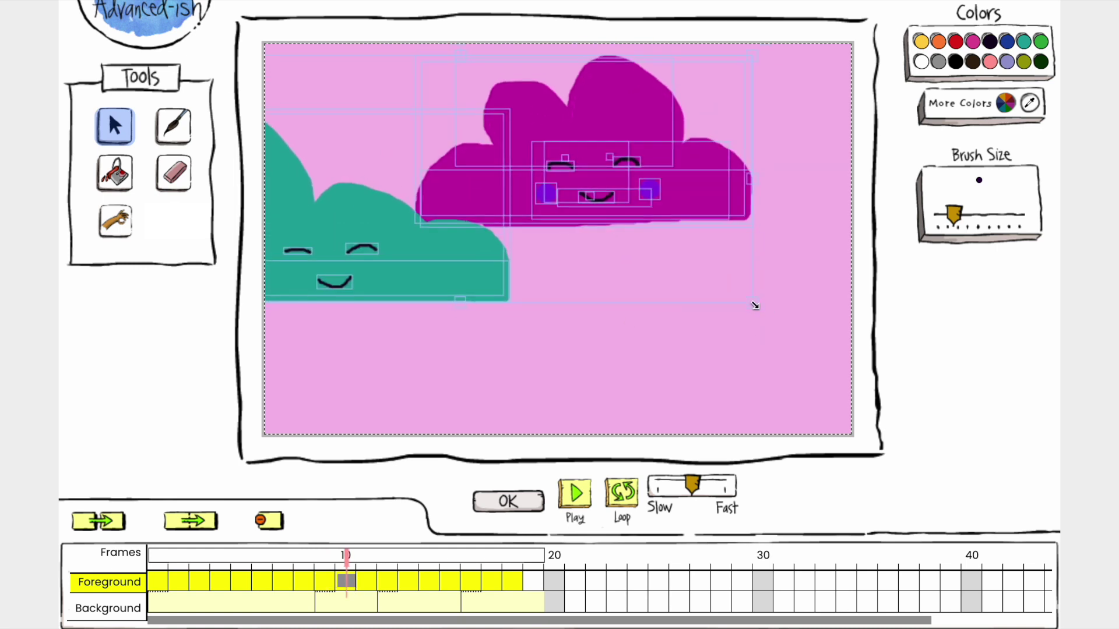
# Shift the clouds right in frame 11, then step through frames 12–18 to check them.
pyautogui.click(367, 581)
pyautogui.moveTo(490, 285); pyautogui.dragTo(500, 285)
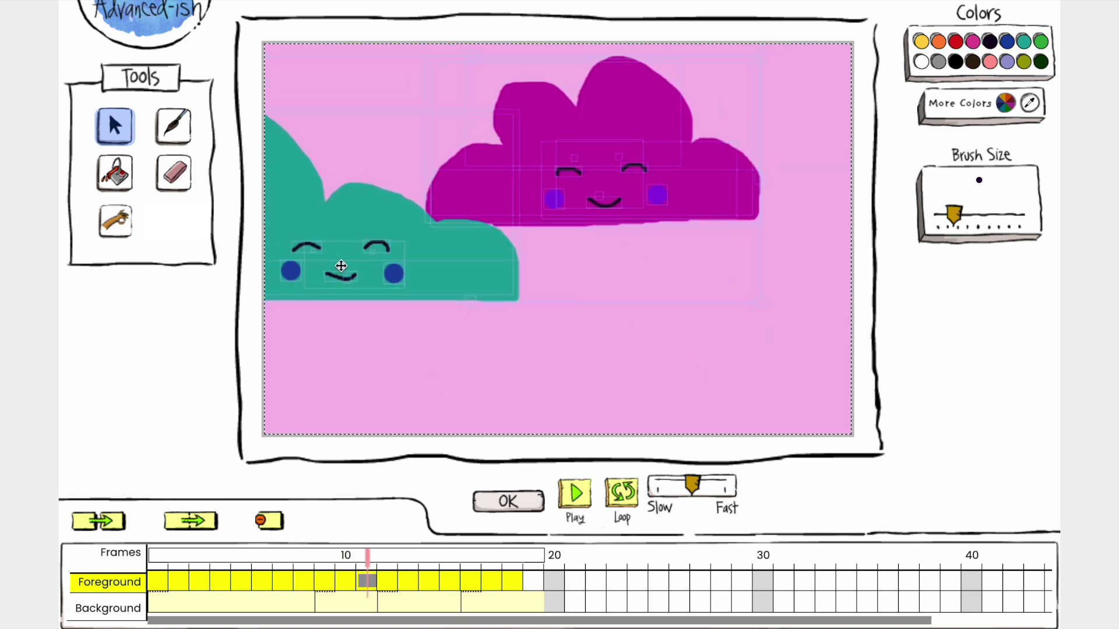
pyautogui.click(388, 581)
pyautogui.click(408, 581)
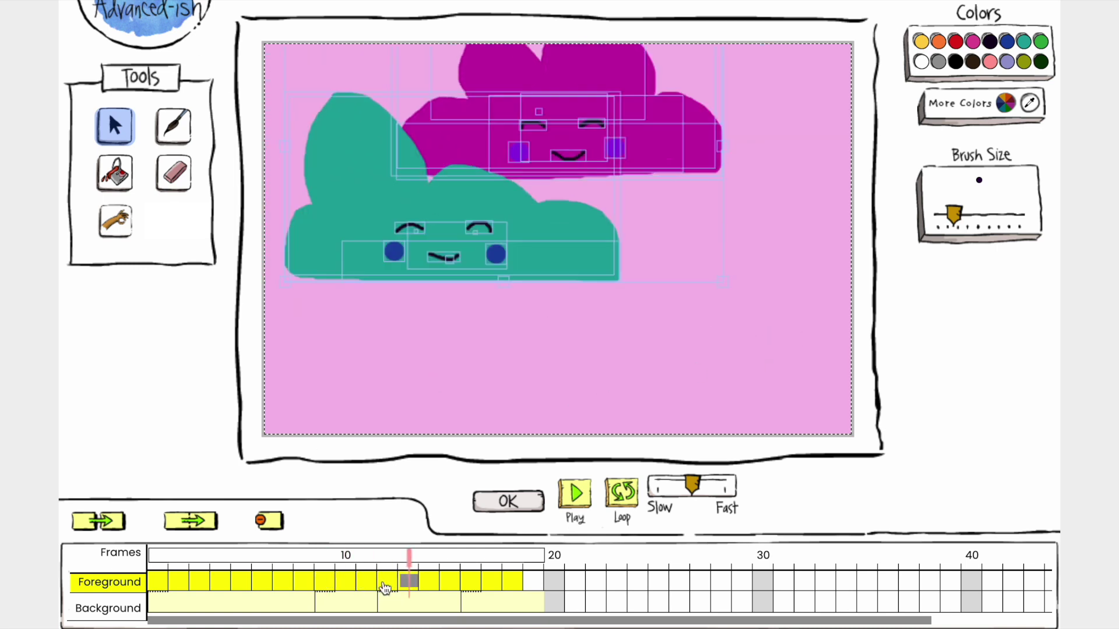
pyautogui.click(389, 581)
pyautogui.click(408, 581)
pyautogui.press('Right')
pyautogui.press('Right')
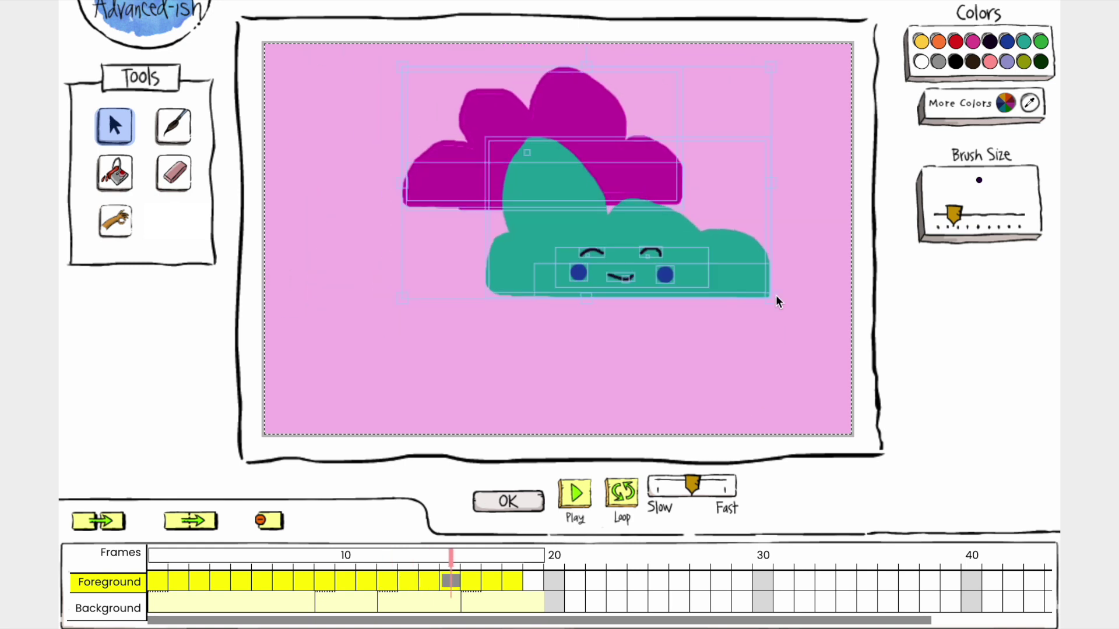
pyautogui.press('Right')
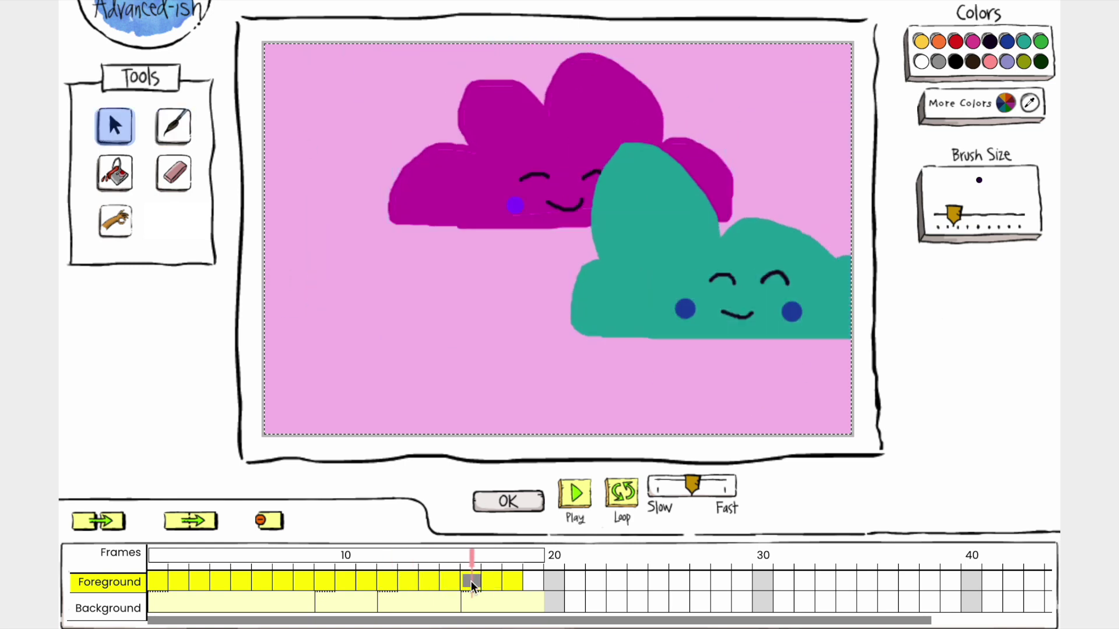
pyautogui.click(512, 582)
# Preview and stop the animation, then move both clouds in frame 19 further right.
pyautogui.press('space')
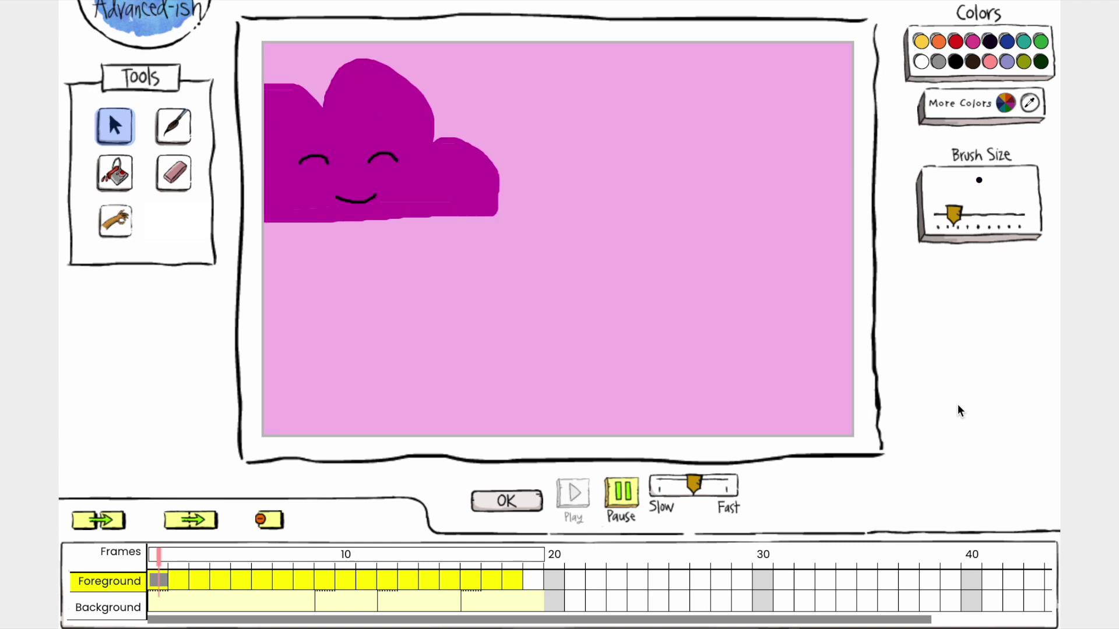
pyautogui.click(624, 494)
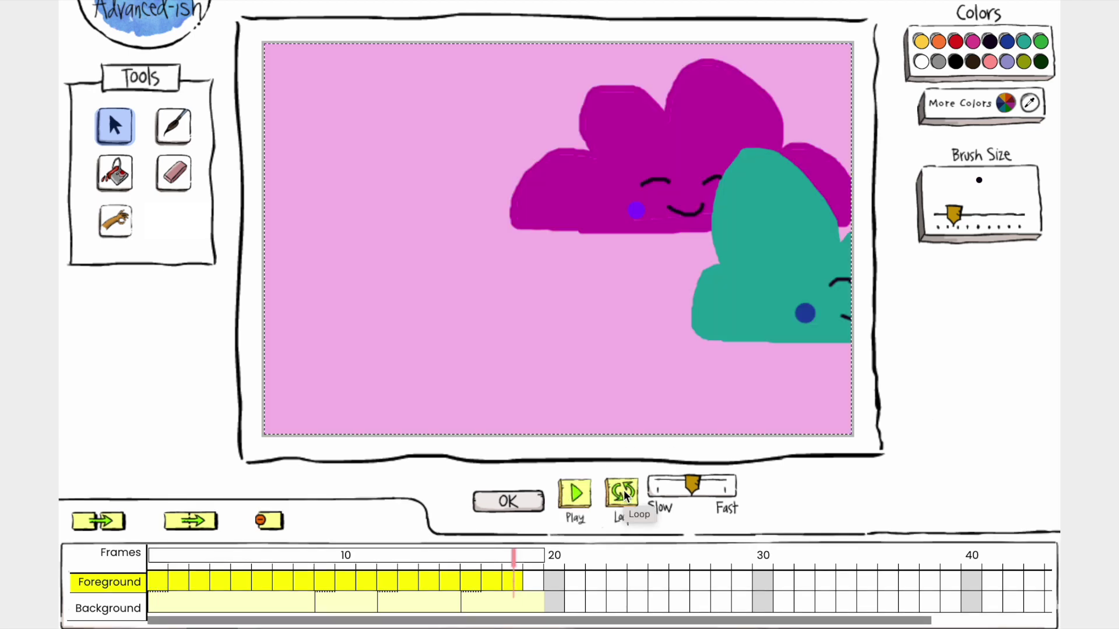
pyautogui.click(117, 527)
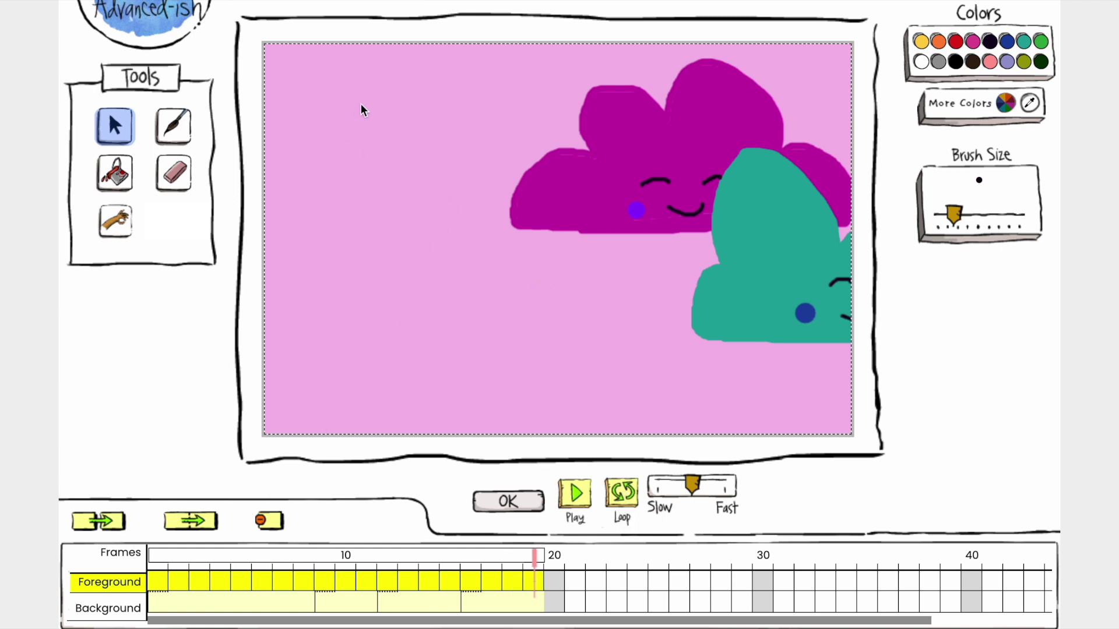
pyautogui.moveTo(410, 78); pyautogui.dragTo(913, 346)
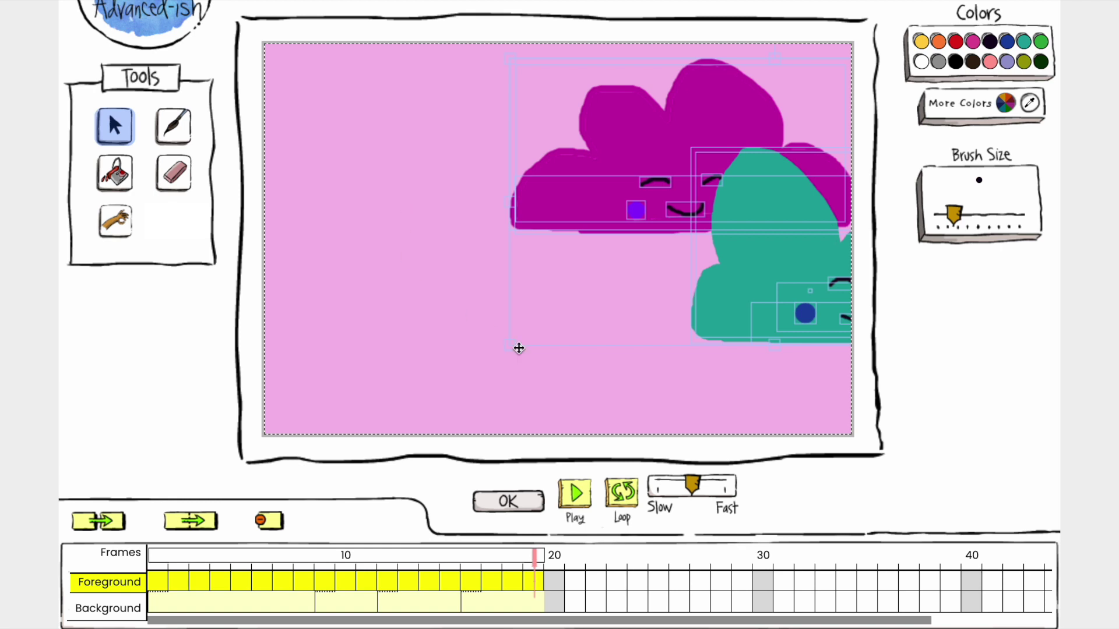
pyautogui.moveTo(530, 195); pyautogui.dragTo(597, 194)
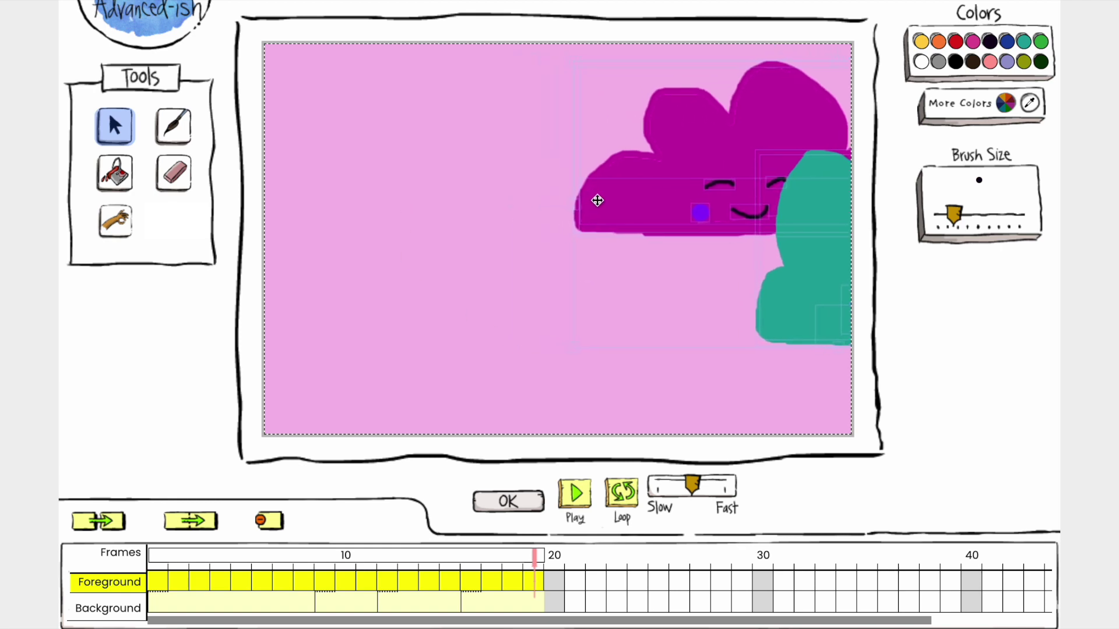